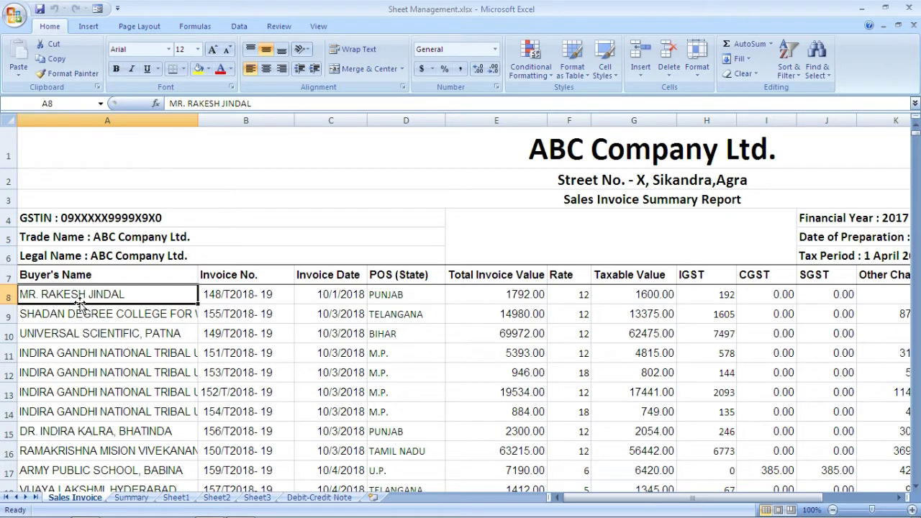
{"action": "key", "text": "Down"}
{"action": "key", "text": "Down"}
{"action": "key", "text": "Down"}
{"action": "key", "text": "Down"}
{"action": "key", "text": "Down"}
{"action": "key", "text": "Down"}
{"action": "key", "text": "Down"}
{"action": "key", "text": "Down"}
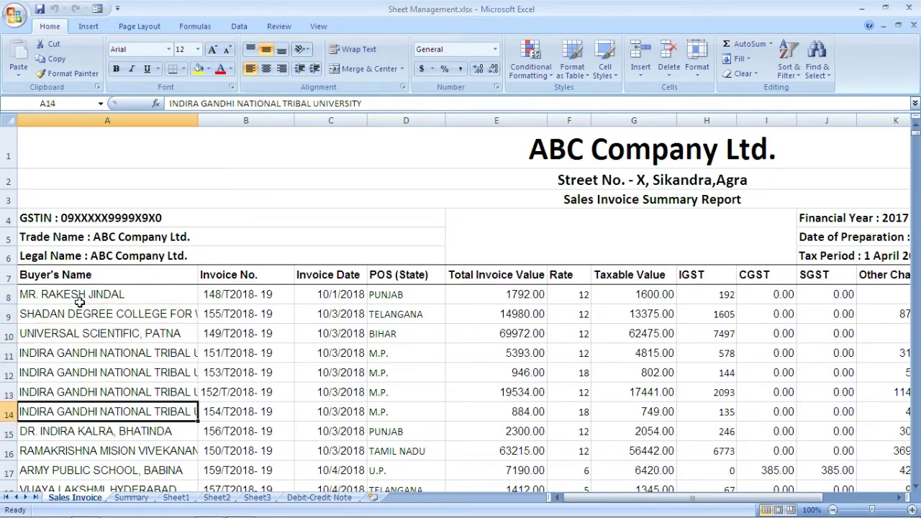
{"action": "key", "text": "Down"}
{"action": "key", "text": "Down"}
{"action": "key", "text": "Down"}
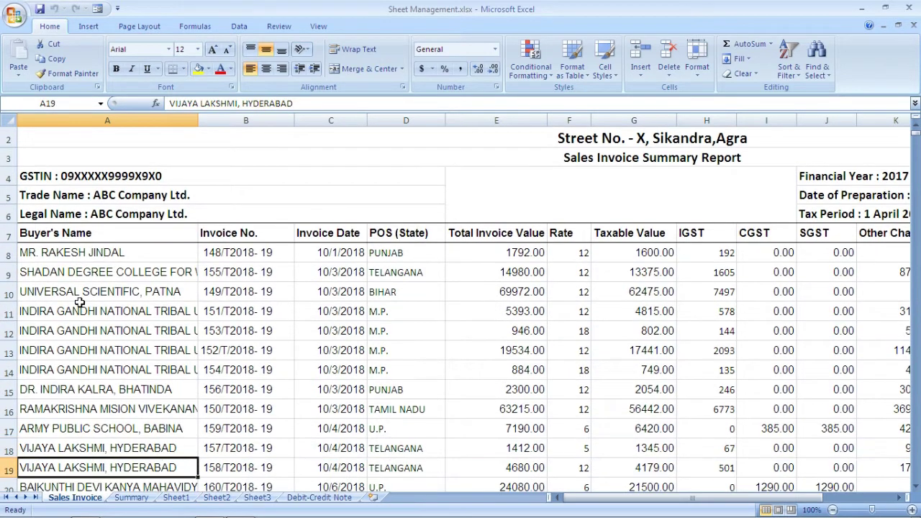
{"action": "key", "text": "Down"}
{"action": "key", "text": "Down"}
{"action": "key", "text": "Down"}
{"action": "key", "text": "Down"}
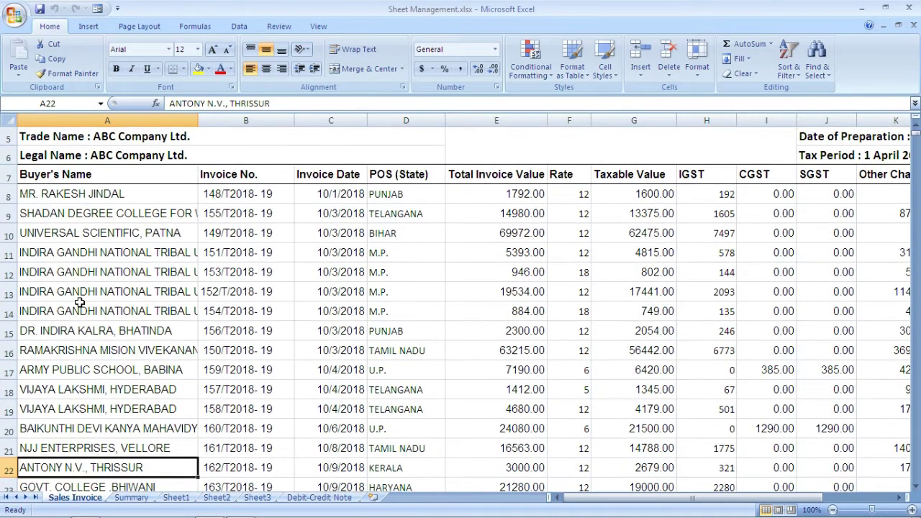
{"action": "key", "text": "Down"}
{"action": "key", "text": "Down"}
{"action": "key", "text": "Down"}
{"action": "key", "text": "Down"}
{"action": "key", "text": "Down"}
{"action": "key", "text": "Down"}
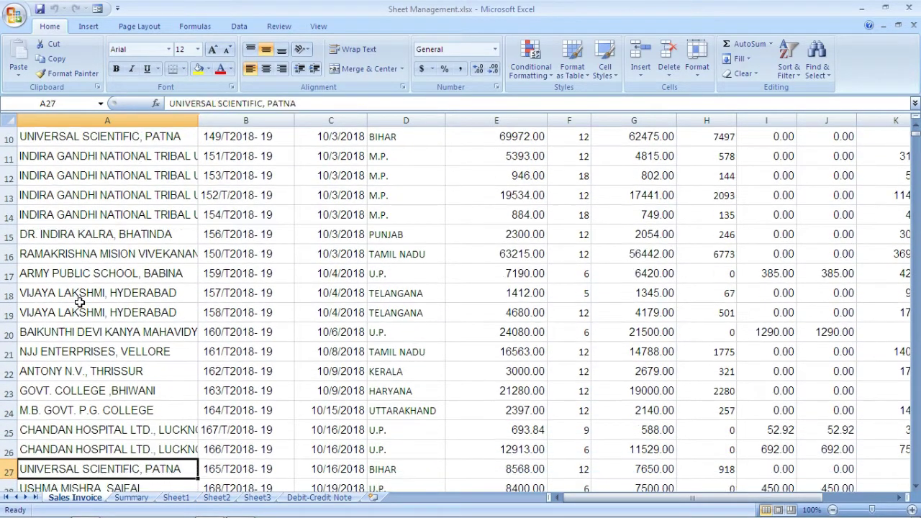
{"action": "key", "text": "Down"}
{"action": "key", "text": "Down"}
{"action": "key", "text": "Down"}
{"action": "key", "text": "Down"}
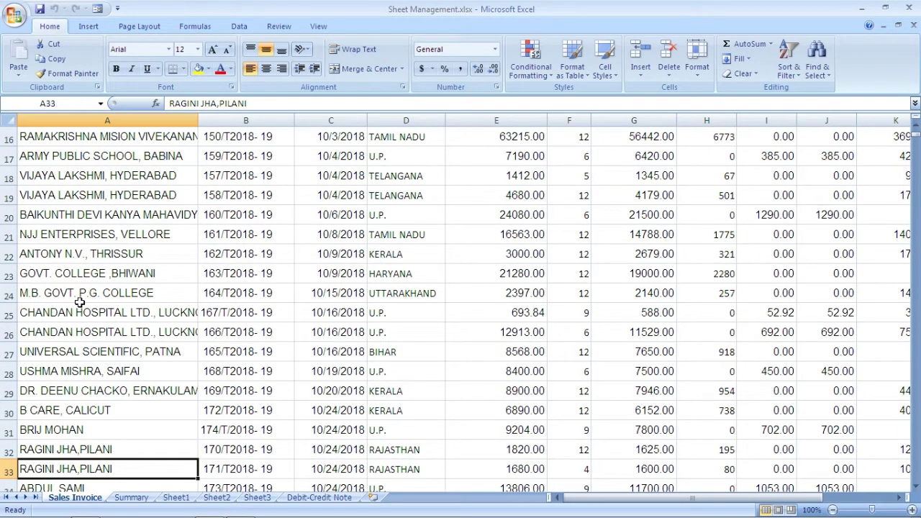
{"action": "key", "text": "Up"}
{"action": "key", "text": "Up"}
{"action": "key", "text": "Up"}
{"action": "key", "text": "Up"}
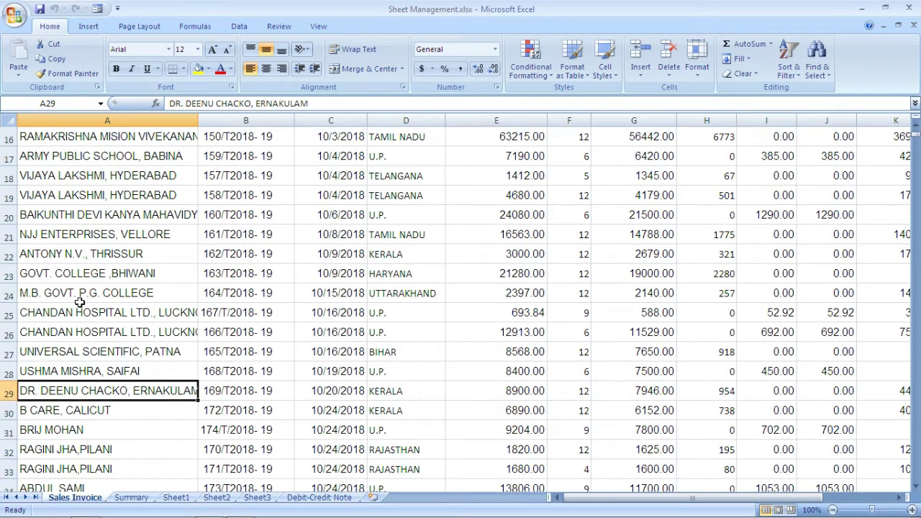
{"action": "key", "text": "Right"}
{"action": "key", "text": "Right"}
{"action": "key", "text": "Right"}
{"action": "key", "text": "Right"}
{"action": "key", "text": "Right"}
{"action": "key", "text": "Right"}
{"action": "key", "text": "Right"}
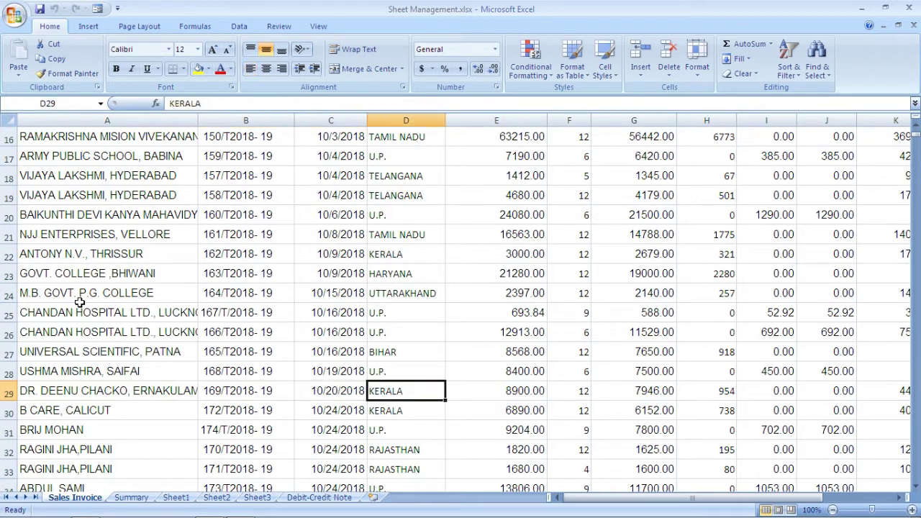
{"action": "key", "text": "Left"}
{"action": "key", "text": "Left"}
{"action": "key", "text": "Left"}
{"action": "key", "text": "Left"}
{"action": "key", "text": "Left"}
{"action": "key", "text": "Left"}
{"action": "key", "text": "Left"}
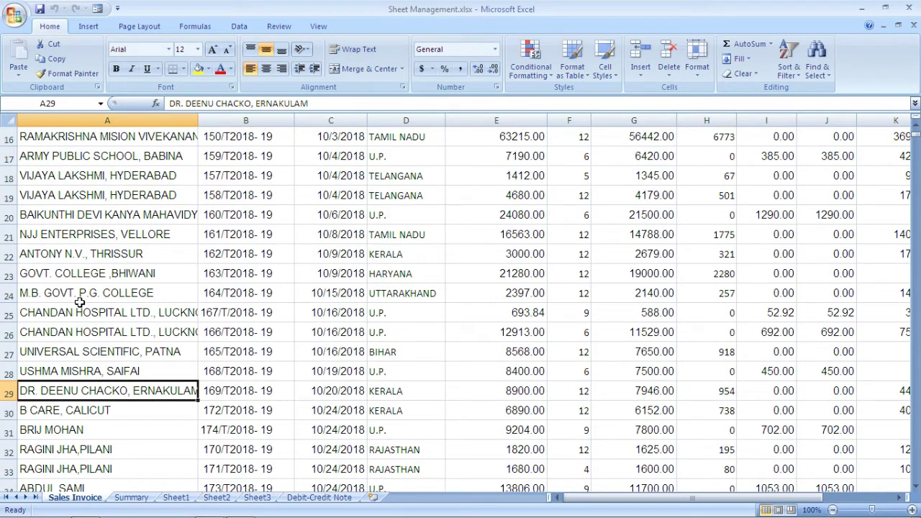
{"action": "key", "text": "Up"}
{"action": "key", "text": "Up"}
{"action": "key", "text": "Up"}
{"action": "key", "text": "Up"}
{"action": "key", "text": "Up"}
{"action": "key", "text": "Up"}
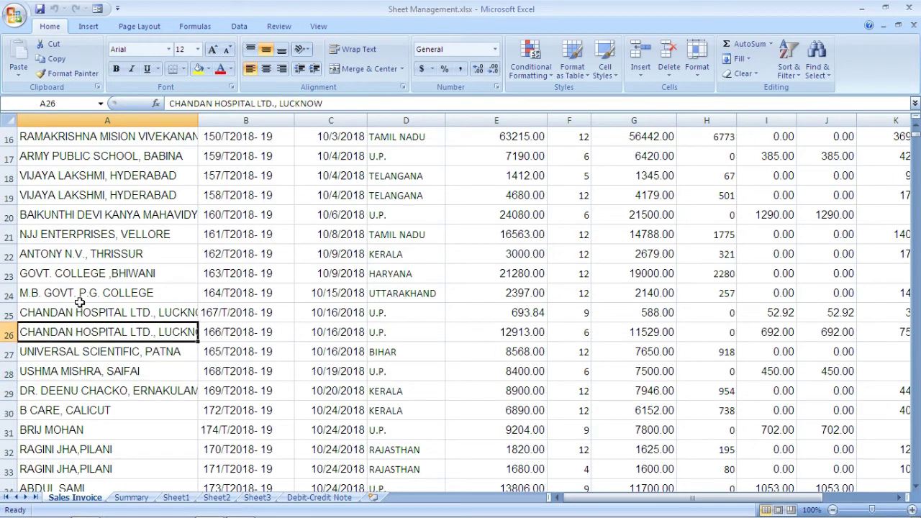
{"action": "key", "text": "Up"}
{"action": "key", "text": "Up"}
{"action": "key", "text": "Up"}
{"action": "key", "text": "Up"}
{"action": "key", "text": "Up"}
{"action": "key", "text": "Up"}
{"action": "key", "text": "Up"}
{"action": "key", "text": "Up"}
{"action": "key", "text": "Up"}
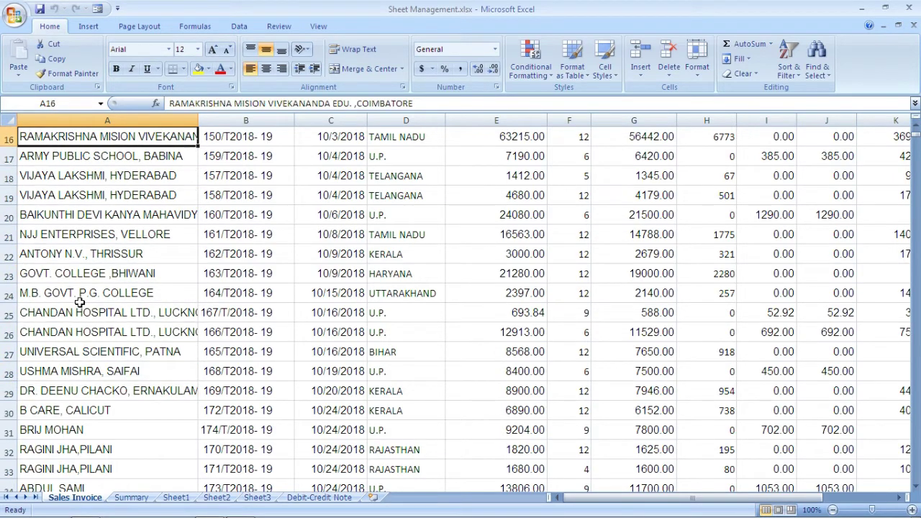
{"action": "key", "text": "Up"}
{"action": "key", "text": "Up"}
{"action": "key", "text": "Up"}
{"action": "key", "text": "Up"}
{"action": "key", "text": "Up"}
{"action": "key", "text": "Up"}
{"action": "key", "text": "Up"}
{"action": "key", "text": "Up"}
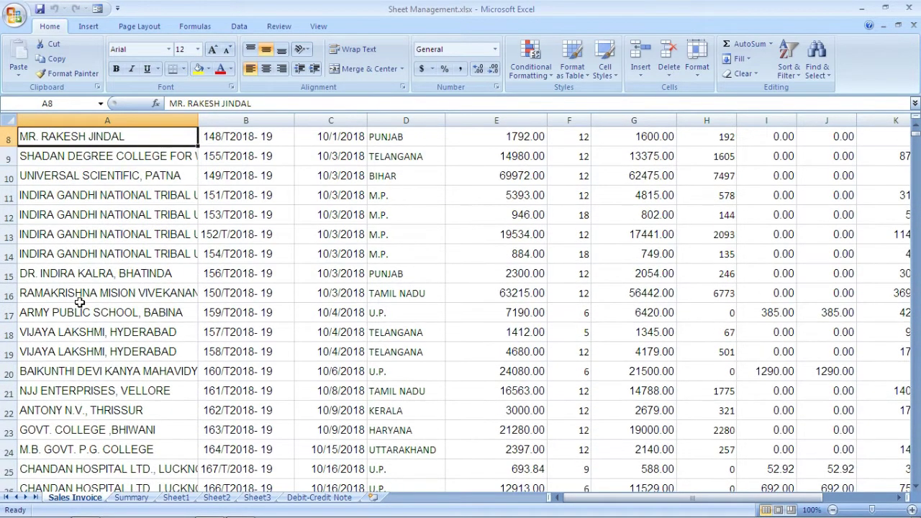
{"action": "key", "text": "Down"}
{"action": "key", "text": "Down"}
{"action": "key", "text": "Down"}
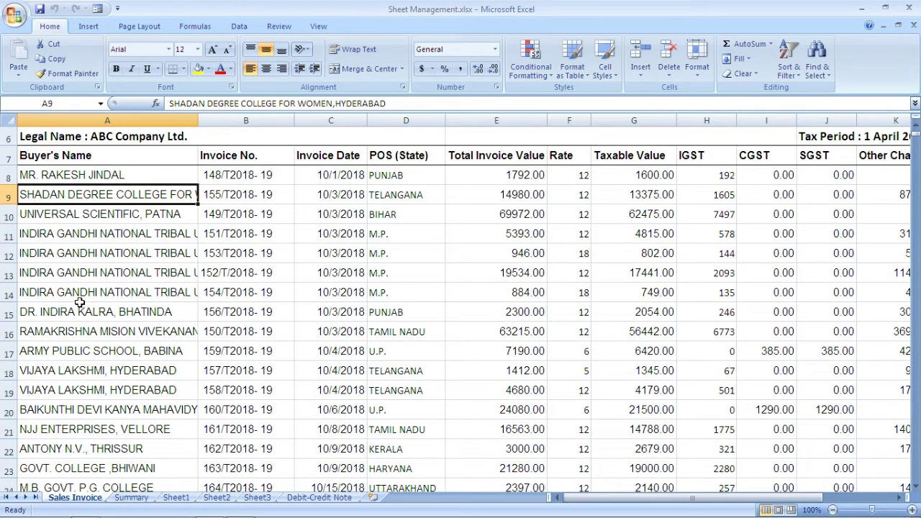
{"action": "key", "text": "Up"}
{"action": "key", "text": "Up"}
{"action": "key", "text": "Up"}
{"action": "key", "text": "Up"}
{"action": "key", "text": "Up"}
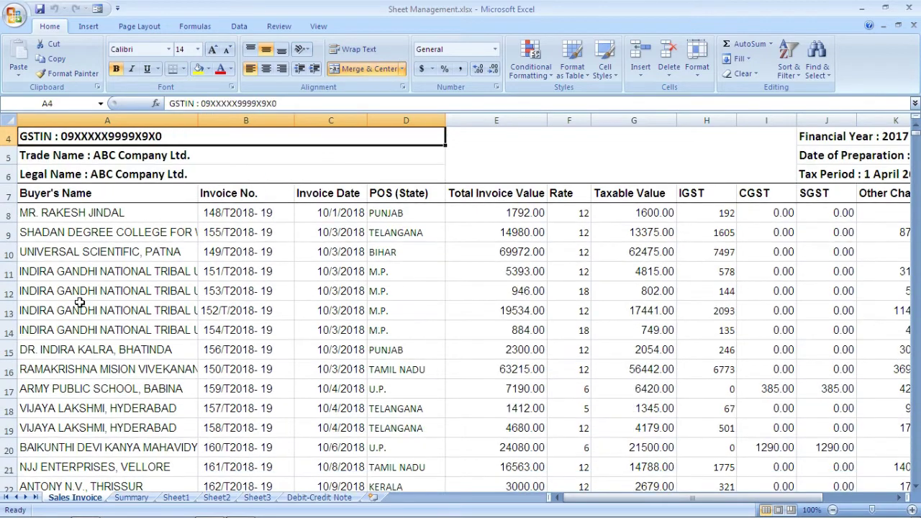
{"action": "key", "text": "Up"}
{"action": "key", "text": "Up"}
{"action": "key", "text": "Up"}
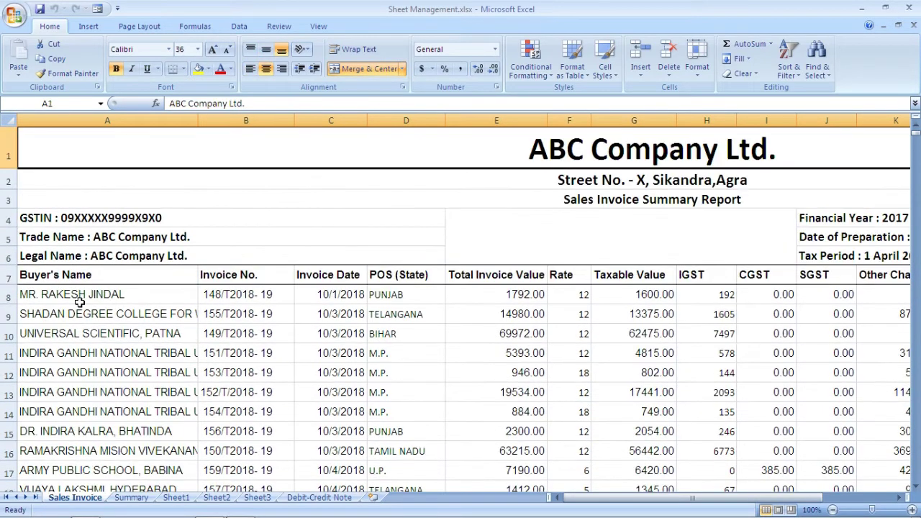
{"action": "key", "text": "Down"}
{"action": "key", "text": "Down"}
{"action": "key", "text": "Down"}
{"action": "key", "text": "Down"}
{"action": "key", "text": "Down"}
{"action": "key", "text": "Down"}
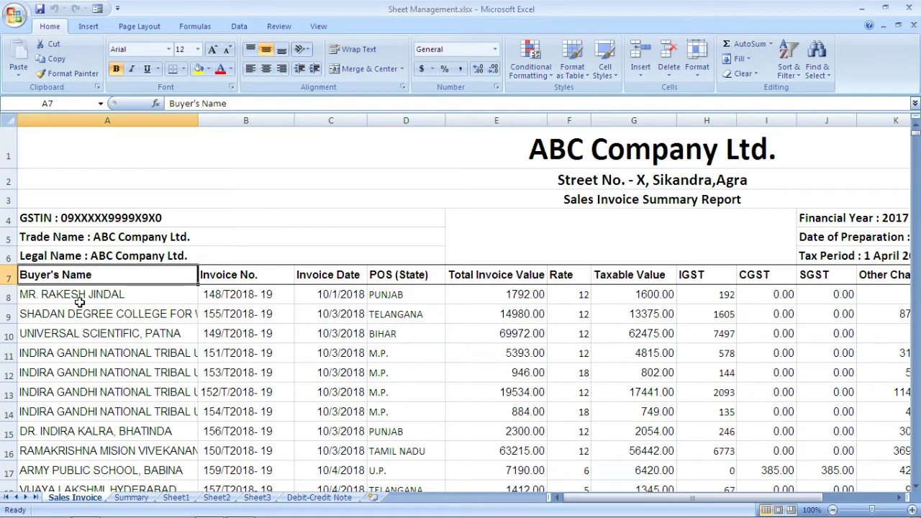
{"action": "key", "text": "Down"}
{"action": "key", "text": "Down"}
{"action": "key", "text": "Down"}
{"action": "key", "text": "Down"}
{"action": "key", "text": "Down"}
{"action": "key", "text": "Down"}
{"action": "key", "text": "Down"}
{"action": "key", "text": "Down"}
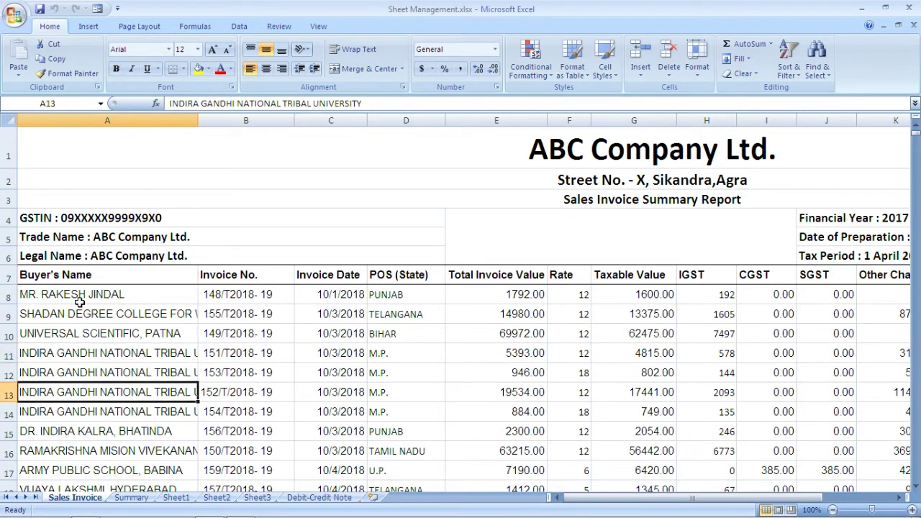
{"action": "key", "text": "Down"}
{"action": "key", "text": "Down"}
{"action": "key", "text": "Down"}
{"action": "key", "text": "Down"}
{"action": "key", "text": "Down"}
{"action": "key", "text": "Down"}
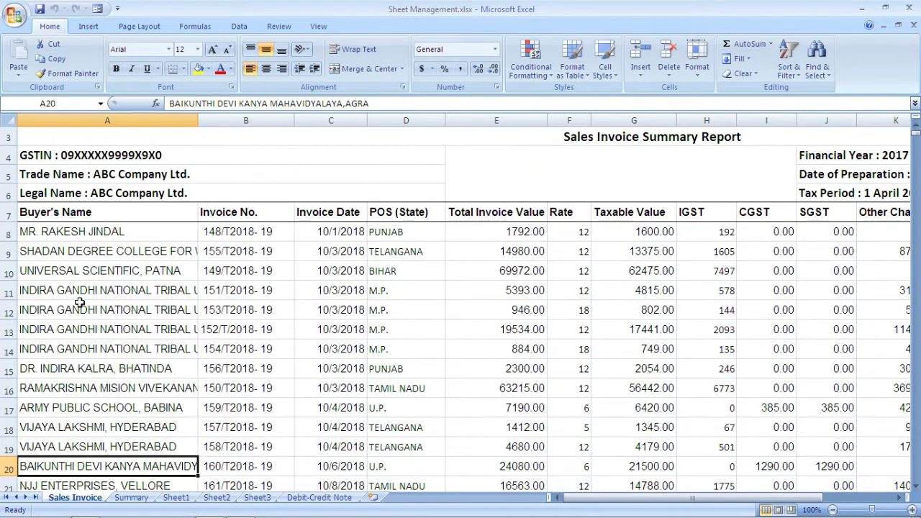
{"action": "key", "text": "Down"}
{"action": "key", "text": "Down"}
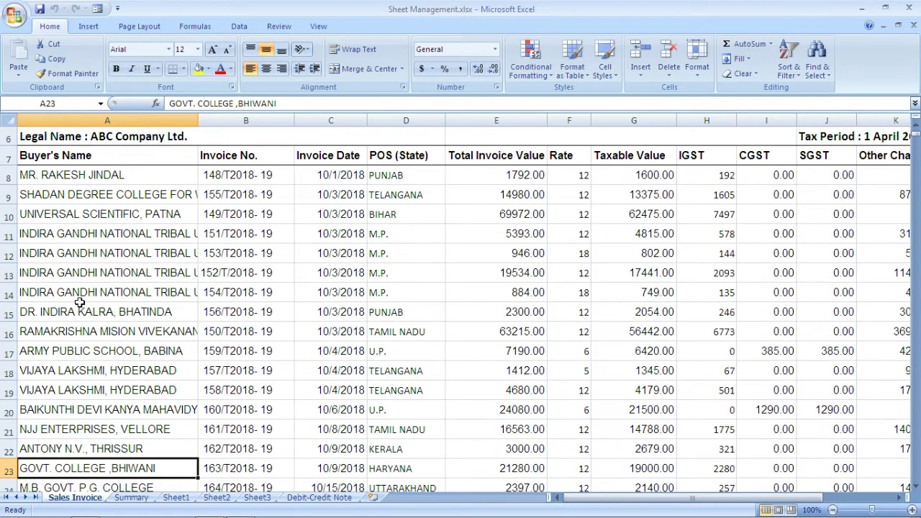
{"action": "key", "text": "Down"}
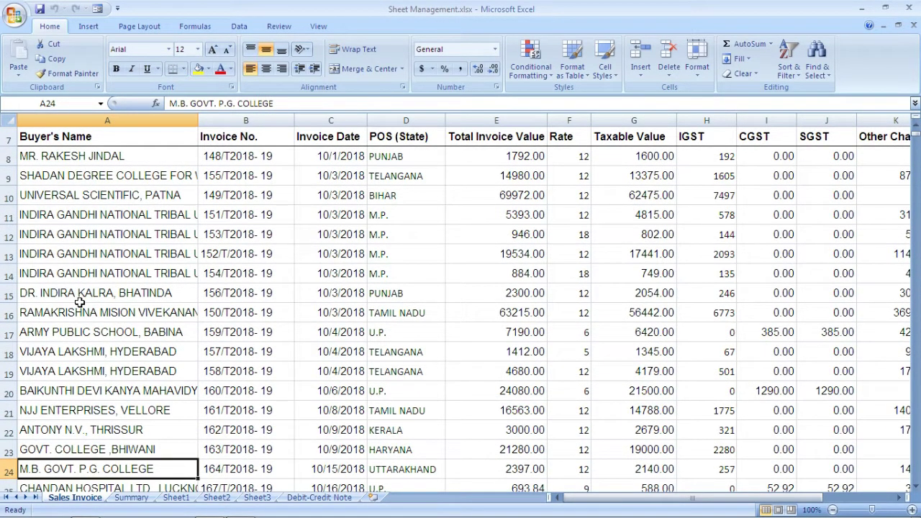
Freeze panes at A8 so the Buyer's Name header row stays fixed.
{"action": "left_click", "coordinate": [319, 26]}
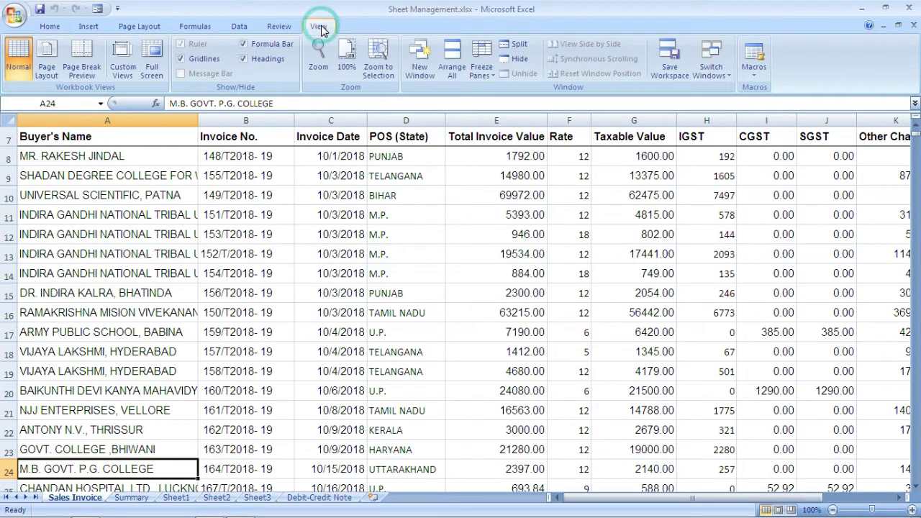
{"action": "left_click", "coordinate": [492, 74]}
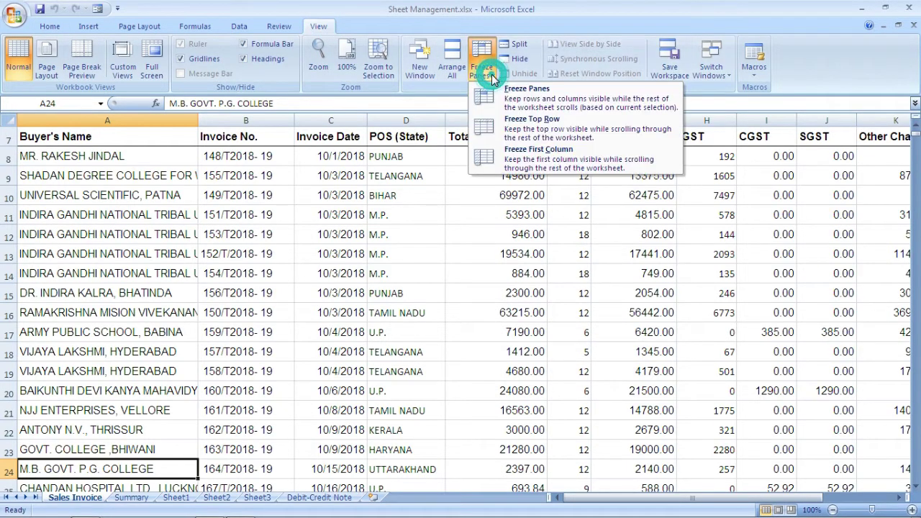
{"action": "left_click", "coordinate": [547, 132]}
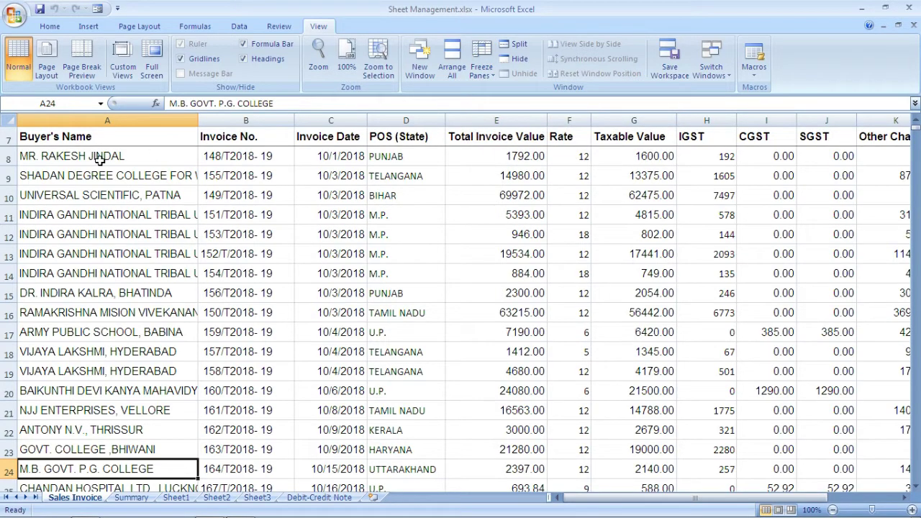
Arrow up and down the invoice rows to check the header stays in view.
{"action": "key", "text": "Down"}
{"action": "key", "text": "Down"}
{"action": "key", "text": "Down"}
{"action": "key", "text": "Down"}
{"action": "key", "text": "Down"}
{"action": "key", "text": "Down"}
{"action": "key", "text": "Down"}
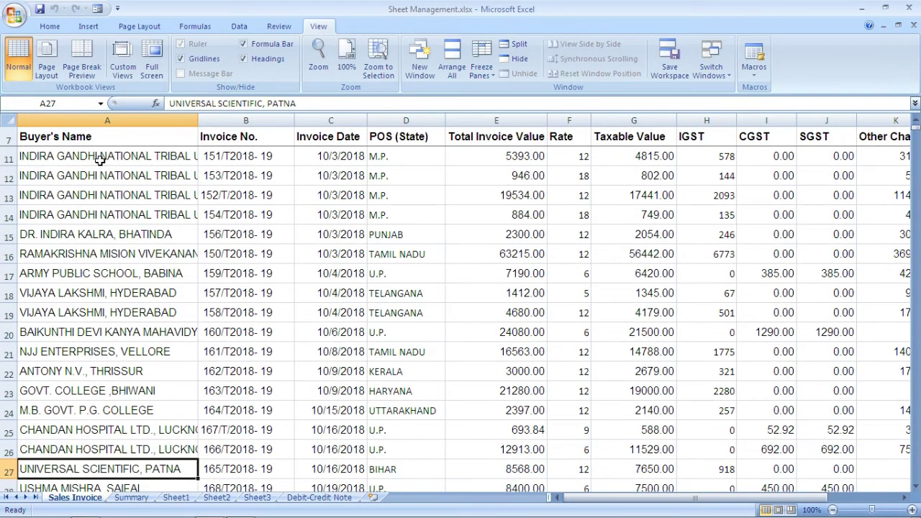
{"action": "key", "text": "Down"}
{"action": "key", "text": "Down"}
{"action": "key", "text": "Down"}
{"action": "key", "text": "Down"}
{"action": "key", "text": "Down"}
{"action": "key", "text": "Down"}
{"action": "key", "text": "Down"}
{"action": "key", "text": "Down"}
{"action": "key", "text": "Down"}
{"action": "key", "text": "Down"}
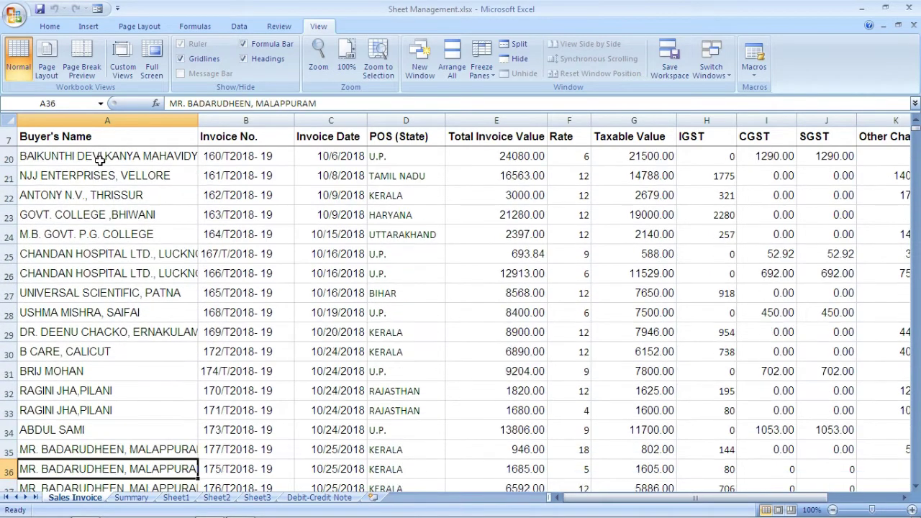
{"action": "key", "text": "Up"}
{"action": "key", "text": "Up"}
{"action": "key", "text": "Up"}
{"action": "key", "text": "Up"}
{"action": "key", "text": "Up"}
{"action": "key", "text": "Up"}
{"action": "key", "text": "Up"}
{"action": "key", "text": "Up"}
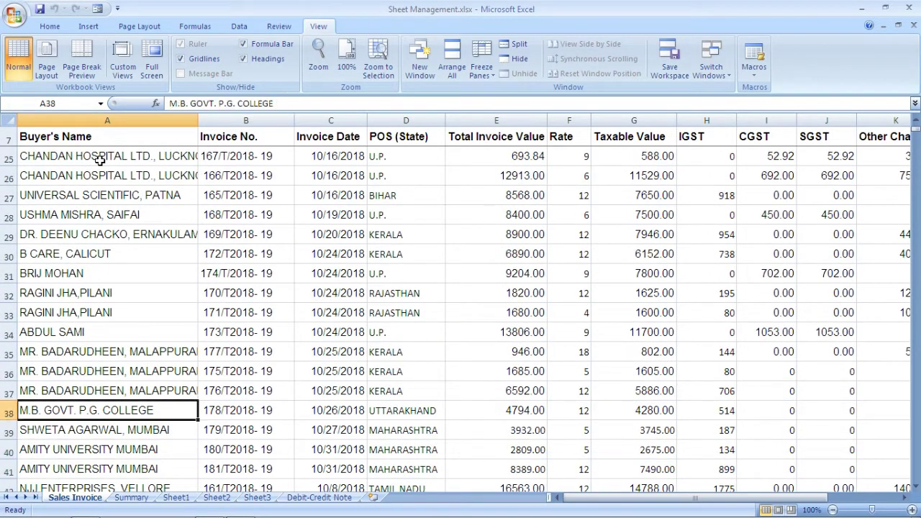
{"action": "key", "text": "Up"}
{"action": "key", "text": "Up"}
{"action": "key", "text": "Up"}
{"action": "key", "text": "Up"}
{"action": "key", "text": "Up"}
{"action": "key", "text": "Up"}
{"action": "key", "text": "Up"}
{"action": "key", "text": "Up"}
{"action": "key", "text": "Up"}
{"action": "key", "text": "Up"}
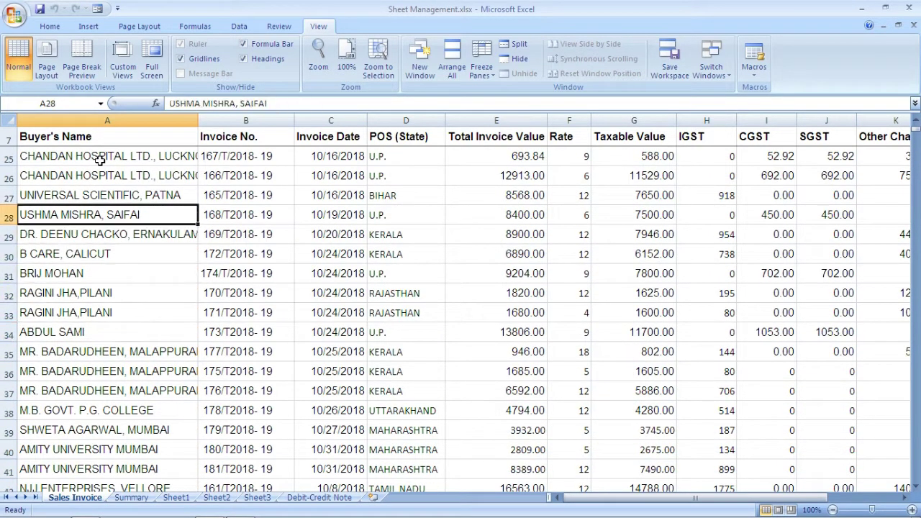
{"action": "key", "text": "Up"}
{"action": "key", "text": "Up"}
{"action": "key", "text": "Up"}
{"action": "key", "text": "Up"}
{"action": "key", "text": "Up"}
{"action": "key", "text": "Up"}
{"action": "key", "text": "Up"}
{"action": "key", "text": "Up"}
{"action": "key", "text": "Up"}
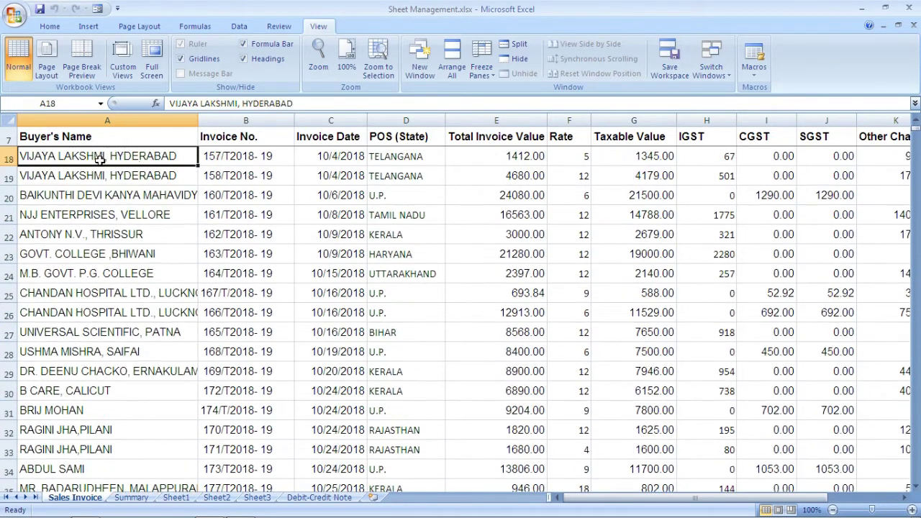
{"action": "key", "text": "Up"}
{"action": "key", "text": "Up"}
{"action": "key", "text": "Up"}
{"action": "key", "text": "Up"}
{"action": "key", "text": "Up"}
{"action": "key", "text": "Up"}
{"action": "key", "text": "Up"}
{"action": "key", "text": "Up"}
{"action": "key", "text": "Up"}
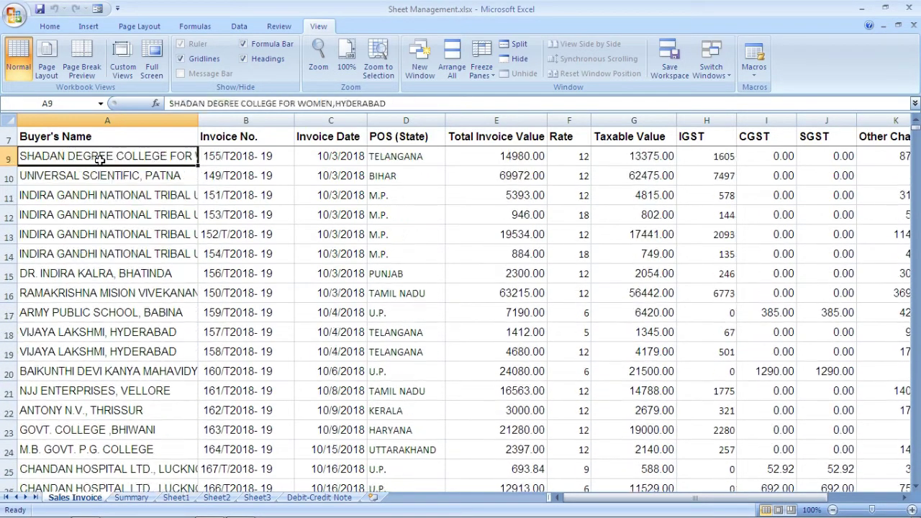
{"action": "key", "text": "Down"}
{"action": "key", "text": "Down"}
{"action": "key", "text": "Down"}
{"action": "key", "text": "Down"}
{"action": "key", "text": "Down"}
{"action": "key", "text": "Down"}
{"action": "key", "text": "Down"}
{"action": "key", "text": "Down"}
{"action": "key", "text": "Down"}
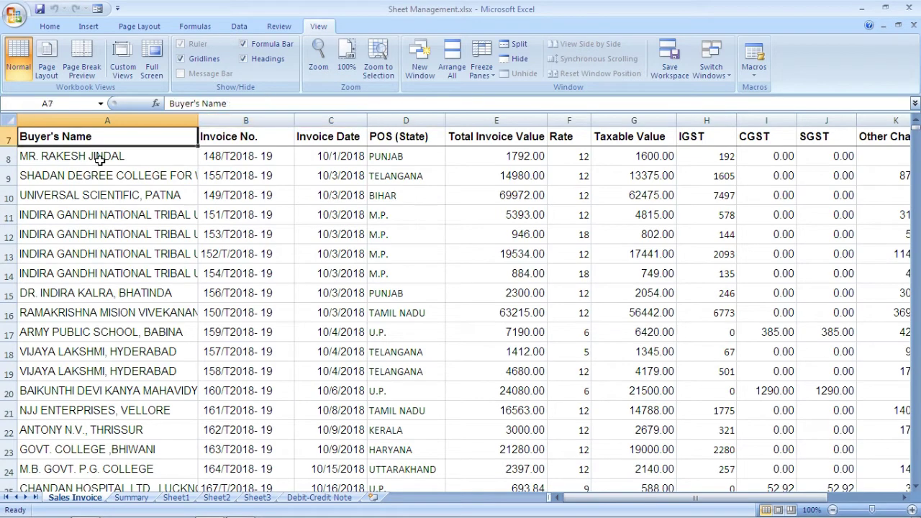
{"action": "key", "text": "Down"}
{"action": "key", "text": "Down"}
{"action": "key", "text": "Down"}
{"action": "key", "text": "Down"}
{"action": "key", "text": "Down"}
{"action": "key", "text": "Down"}
{"action": "key", "text": "Down"}
{"action": "key", "text": "Down"}
{"action": "key", "text": "Down"}
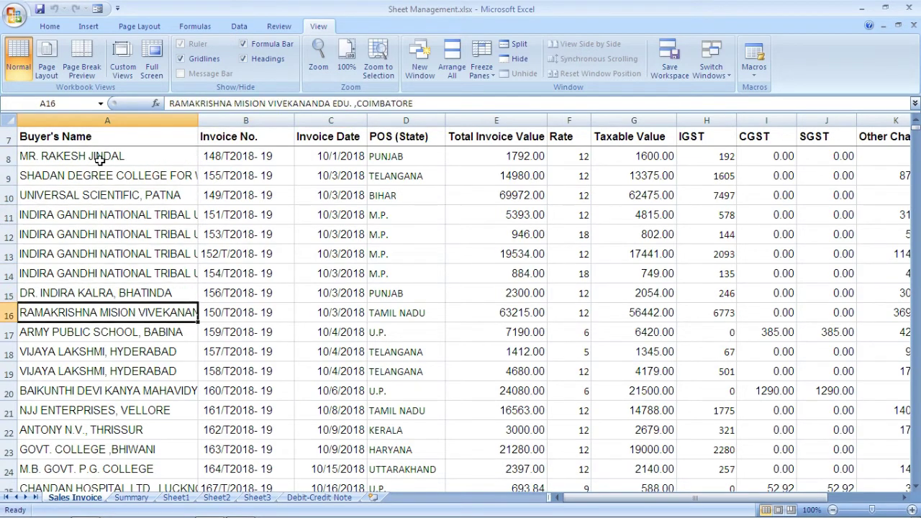
{"action": "key", "text": "Down"}
{"action": "key", "text": "Down"}
{"action": "key", "text": "Down"}
{"action": "key", "text": "Down"}
{"action": "key", "text": "Down"}
{"action": "key", "text": "Down"}
{"action": "key", "text": "Down"}
{"action": "key", "text": "Down"}
{"action": "key", "text": "Down"}
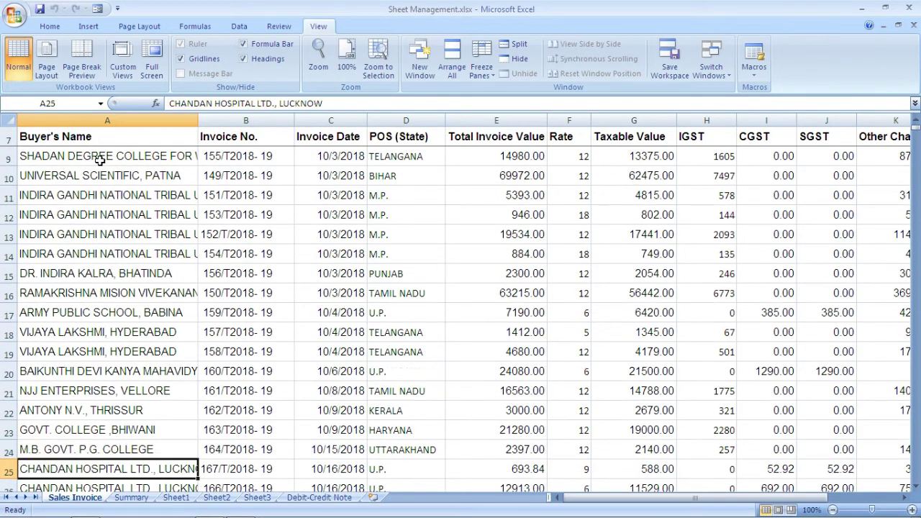
{"action": "key", "text": "Up"}
{"action": "key", "text": "Up"}
{"action": "key", "text": "Up"}
{"action": "key", "text": "Up"}
{"action": "key", "text": "Up"}
{"action": "key", "text": "Up"}
{"action": "key", "text": "Up"}
{"action": "key", "text": "Up"}
{"action": "key", "text": "Up"}
{"action": "key", "text": "Up"}
{"action": "key", "text": "Up"}
{"action": "key", "text": "Up"}
{"action": "key", "text": "Up"}
{"action": "key", "text": "Up"}
{"action": "key", "text": "Up"}
{"action": "key", "text": "Up"}
{"action": "key", "text": "Up"}
{"action": "key", "text": "Up"}
{"action": "key", "text": "Up"}
{"action": "key", "text": "Up"}
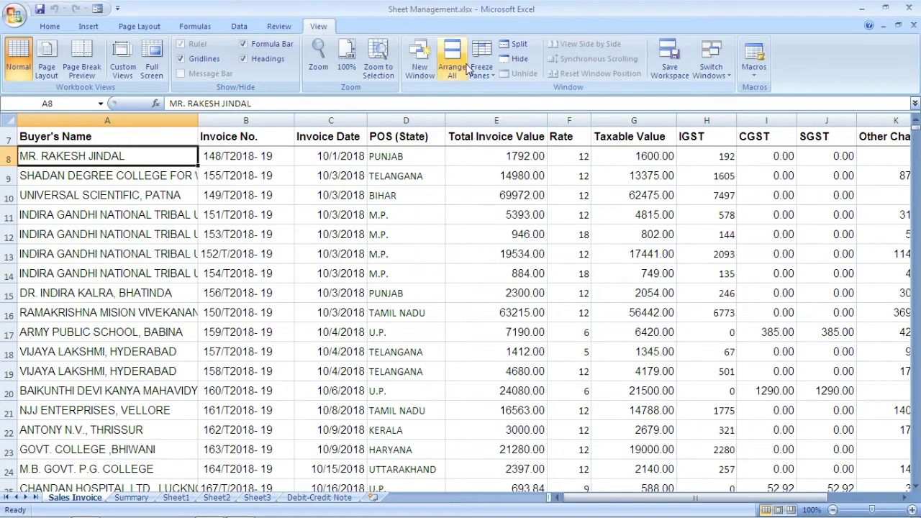
Unfreeze panes and bring the report title rows back into view, ending at A8.
{"action": "left_click", "coordinate": [494, 75]}
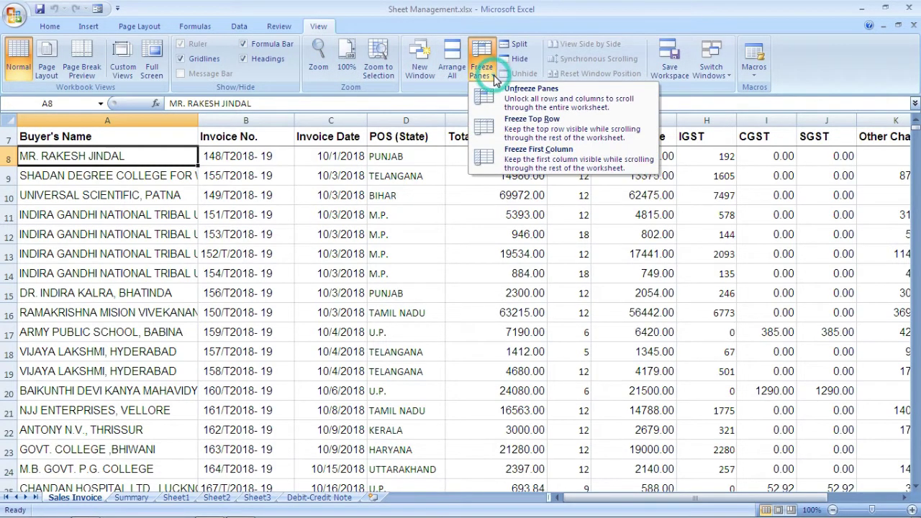
{"action": "left_click", "coordinate": [534, 105]}
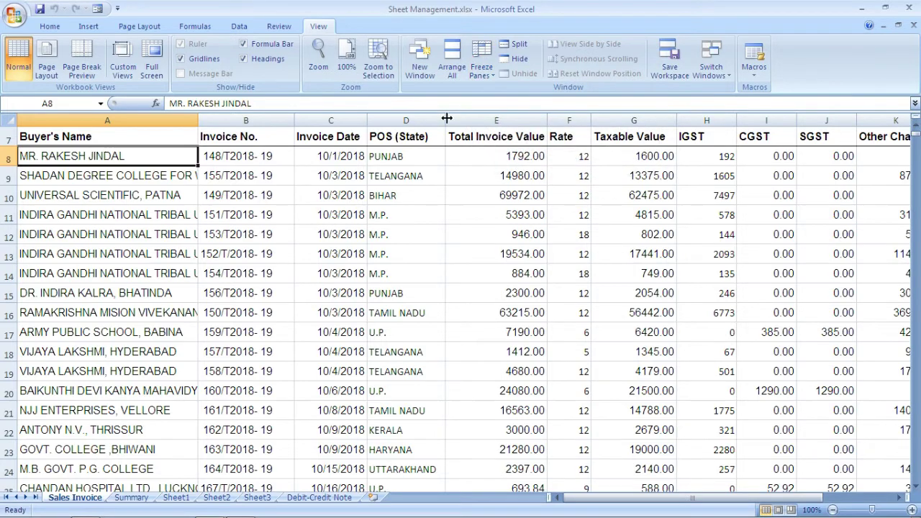
{"action": "key", "text": "Up"}
{"action": "key", "text": "Up"}
{"action": "key", "text": "Up"}
{"action": "key", "text": "Up"}
{"action": "key", "text": "Up"}
{"action": "key", "text": "Up"}
{"action": "key", "text": "Up"}
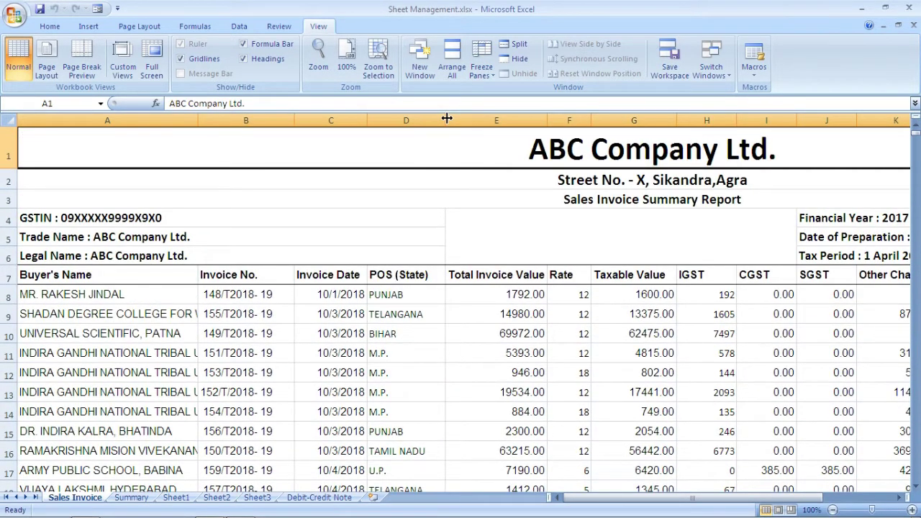
{"action": "key", "text": "Down"}
{"action": "key", "text": "Down"}
{"action": "key", "text": "Down"}
{"action": "key", "text": "Down"}
{"action": "key", "text": "Down"}
{"action": "key", "text": "Down"}
{"action": "key", "text": "Down"}
{"action": "key", "text": "Down"}
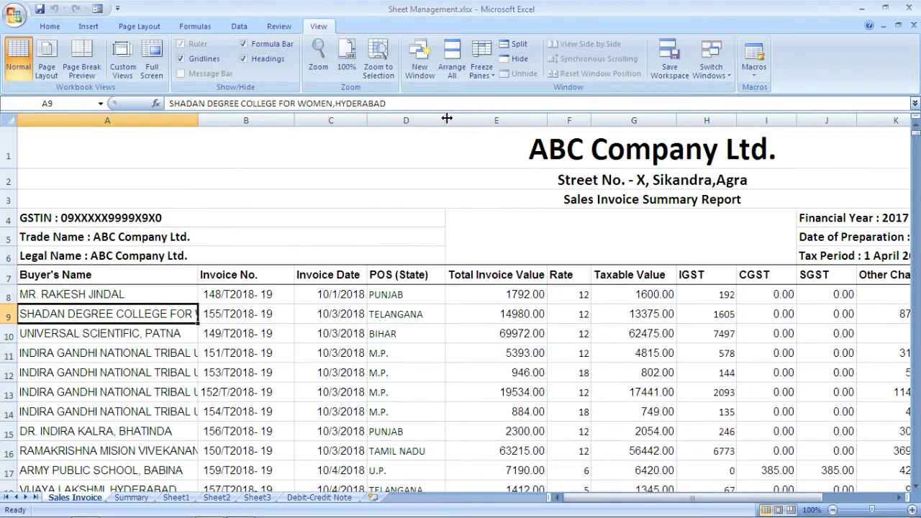
{"action": "key", "text": "Up"}
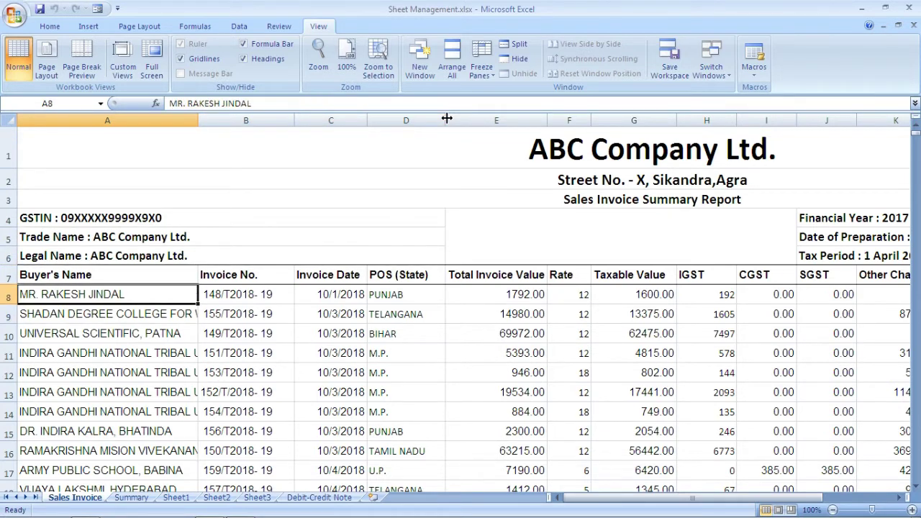
Move along row 8 across the Rate, Other Charges, Cess and GSTIN columns and back.
{"action": "key", "text": "Right"}
{"action": "key", "text": "Right"}
{"action": "key", "text": "Right"}
{"action": "key", "text": "Right"}
{"action": "key", "text": "Right"}
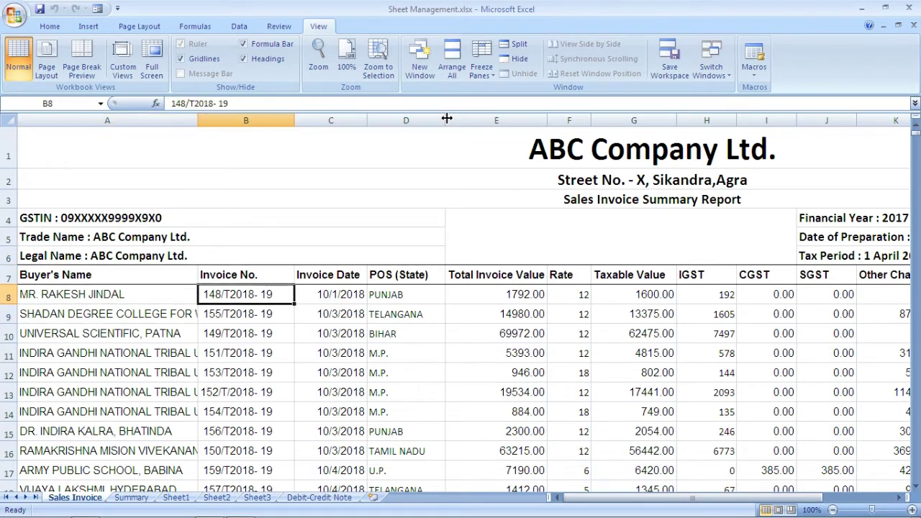
{"action": "key", "text": "Right"}
{"action": "key", "text": "Right"}
{"action": "key", "text": "Right"}
{"action": "key", "text": "Right"}
{"action": "key", "text": "Right"}
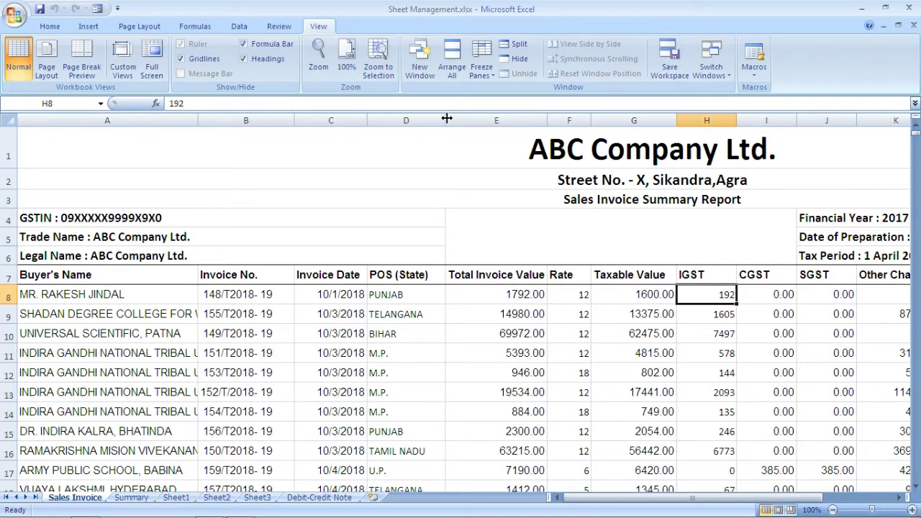
{"action": "key", "text": "Right"}
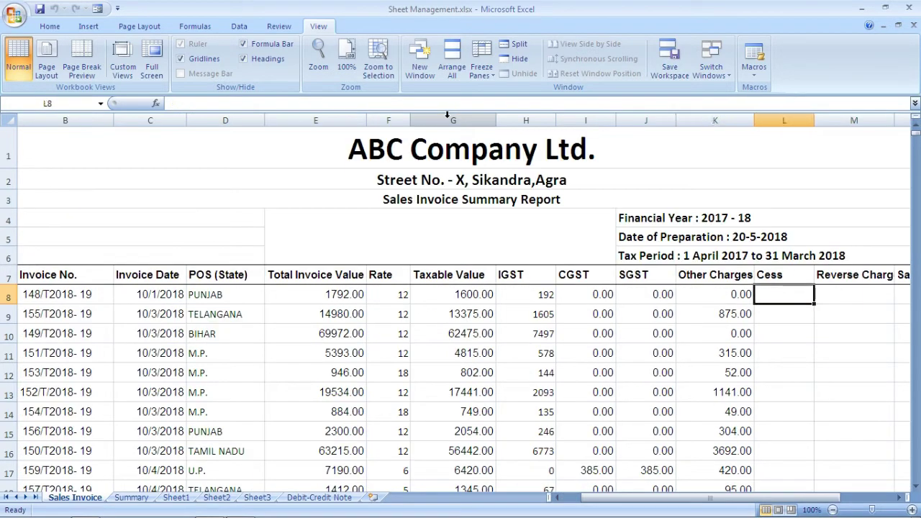
{"action": "key", "text": "Right"}
{"action": "key", "text": "Right"}
{"action": "key", "text": "Right"}
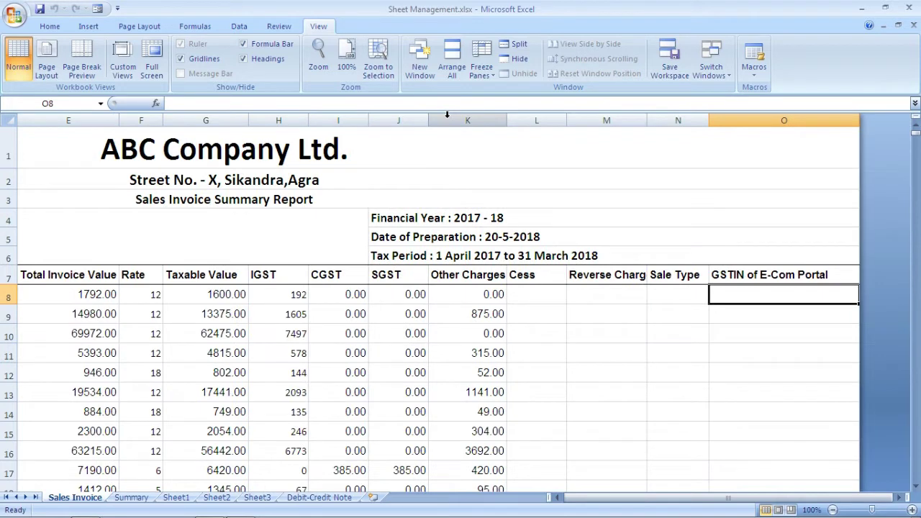
{"action": "key", "text": "Left"}
{"action": "key", "text": "Left"}
{"action": "key", "text": "Left"}
{"action": "key", "text": "Left"}
{"action": "key", "text": "Left"}
{"action": "key", "text": "Left"}
{"action": "key", "text": "Left"}
{"action": "key", "text": "Left"}
{"action": "key", "text": "Left"}
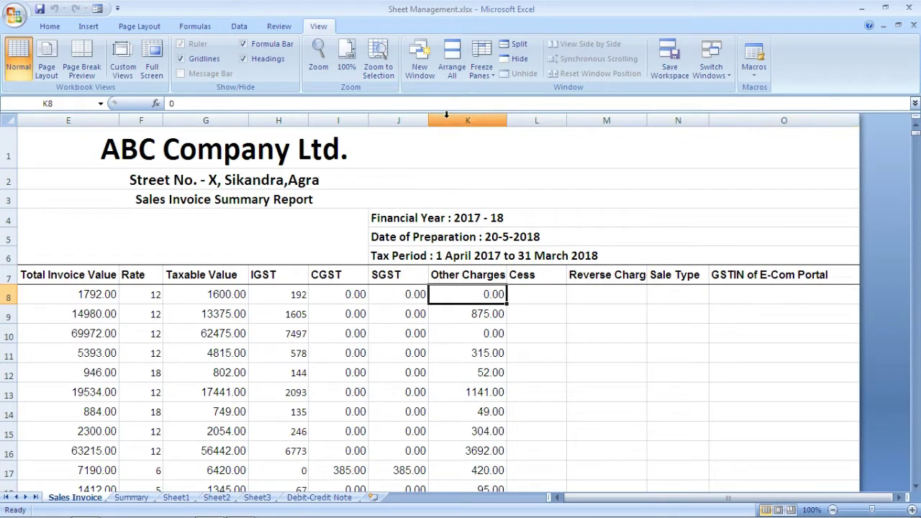
{"action": "key", "text": "Left"}
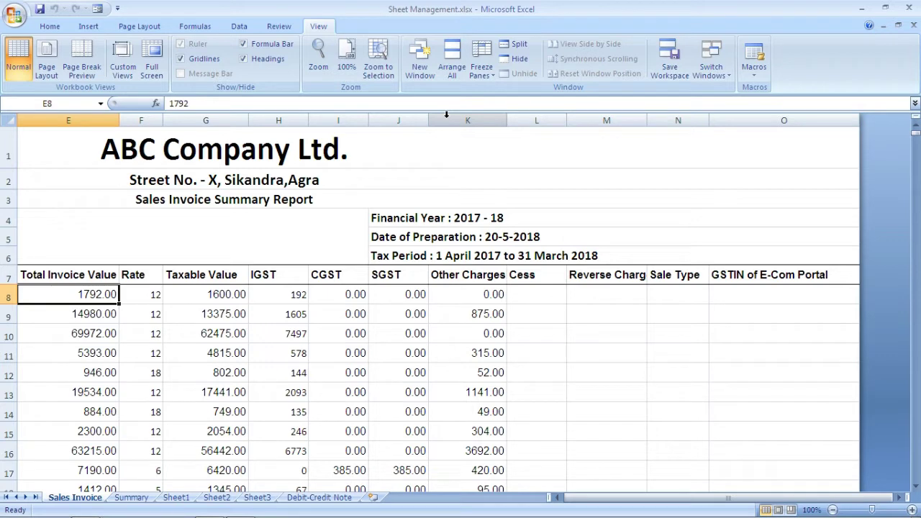
{"action": "key", "text": "Left"}
{"action": "key", "text": "Left"}
{"action": "key", "text": "Left"}
{"action": "key", "text": "Left"}
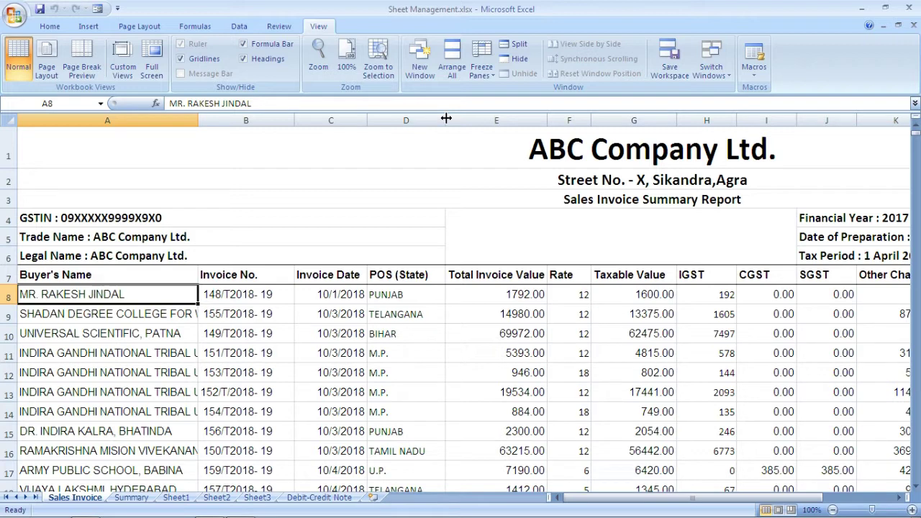
{"action": "key", "text": "Right"}
{"action": "key", "text": "Right"}
{"action": "key", "text": "Right"}
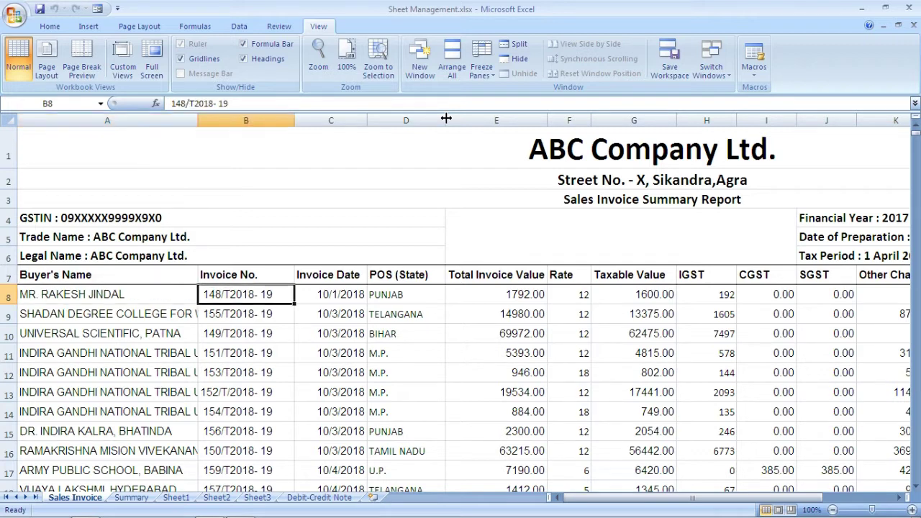
{"action": "key", "text": "Left"}
{"action": "key", "text": "Left"}
{"action": "key", "text": "Left"}
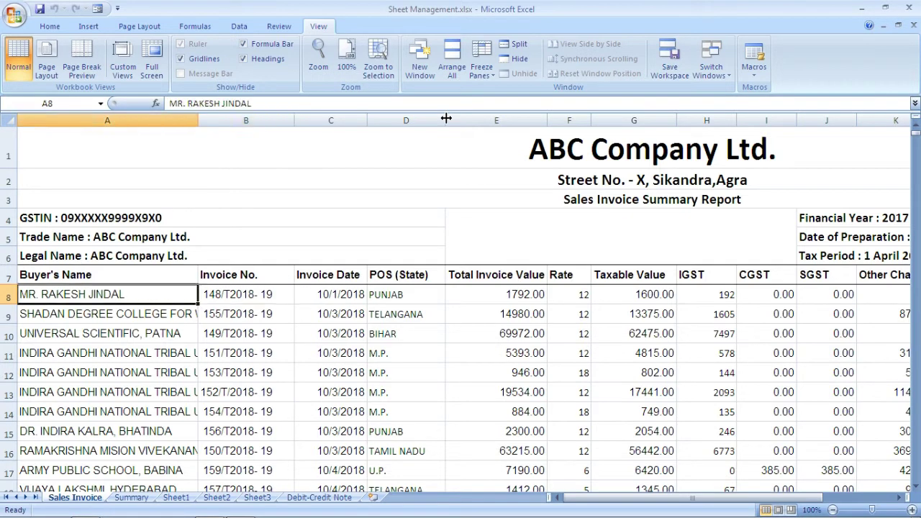
{"action": "key", "text": "Right"}
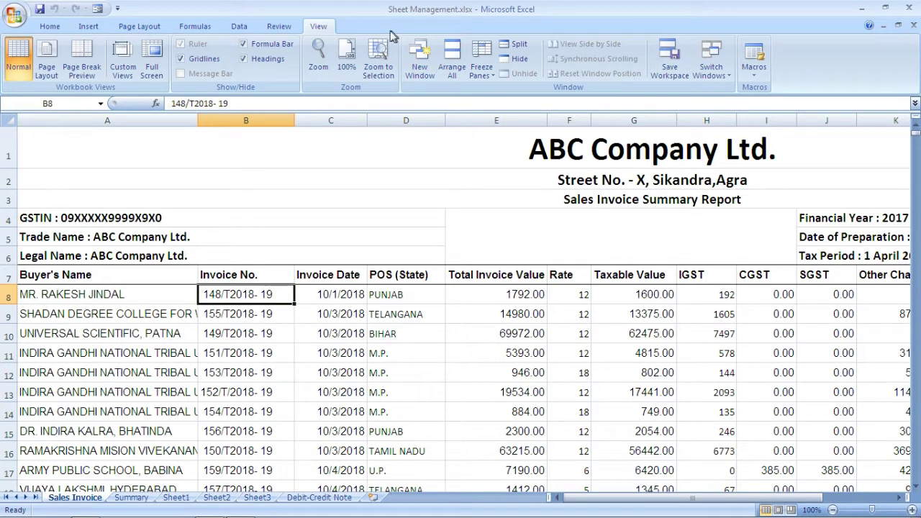
Freeze the first column, then arrow right to GSTIN of E-Com Portal and back to A8.
{"action": "left_click", "coordinate": [494, 80]}
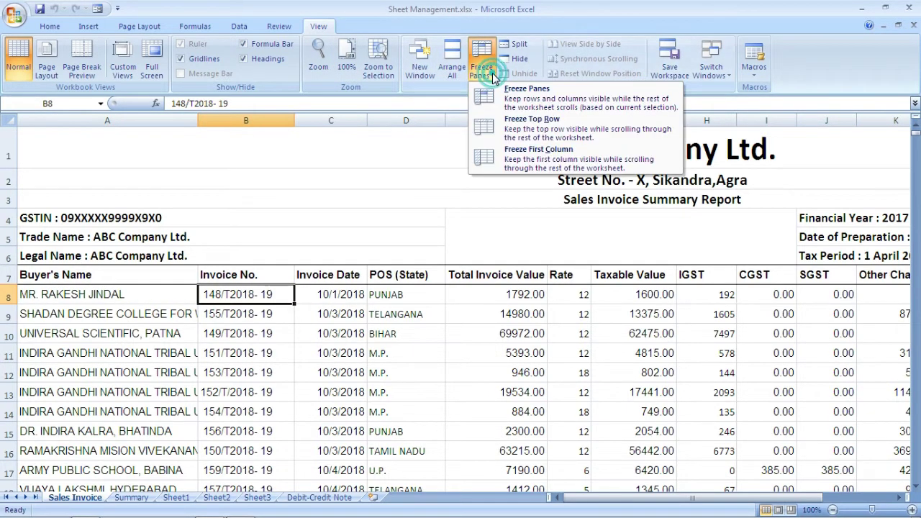
{"action": "left_click", "coordinate": [539, 162]}
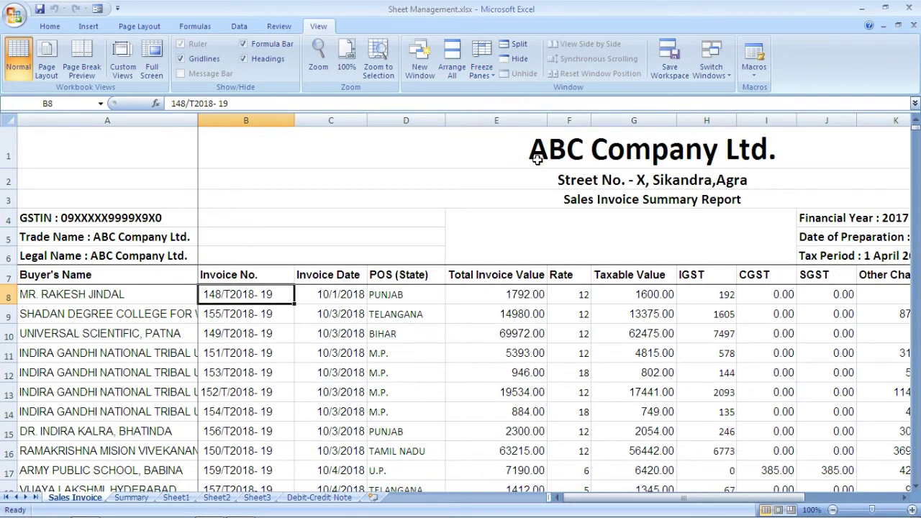
{"action": "key", "text": "Right"}
{"action": "key", "text": "Right"}
{"action": "key", "text": "Right"}
{"action": "key", "text": "Right"}
{"action": "key", "text": "Right"}
{"action": "key", "text": "Right"}
{"action": "key", "text": "Right"}
{"action": "key", "text": "Right"}
{"action": "key", "text": "Right"}
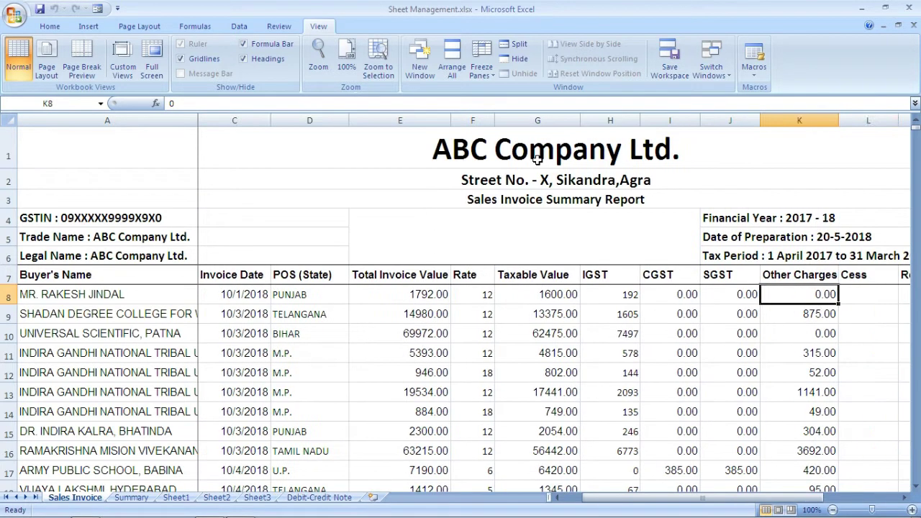
{"action": "key", "text": "Right"}
{"action": "key", "text": "Right"}
{"action": "key", "text": "Right"}
{"action": "key", "text": "Right"}
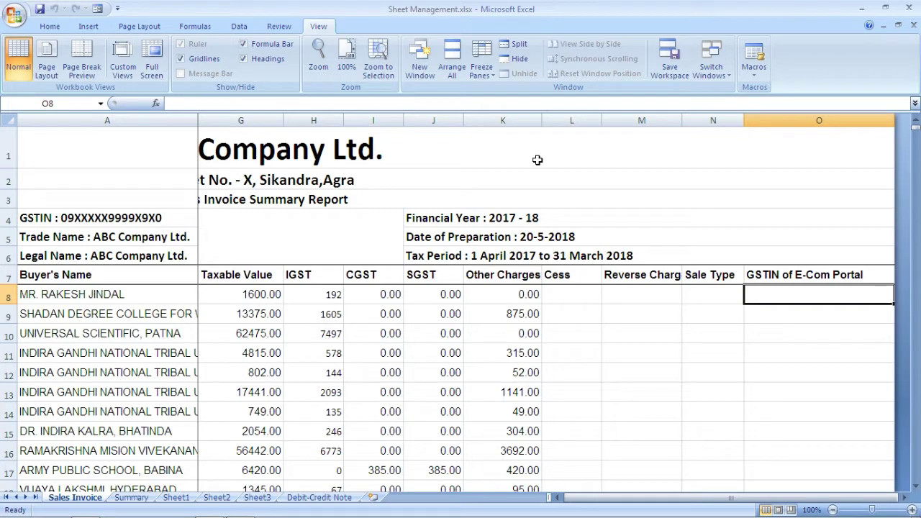
{"action": "key", "text": "Left"}
{"action": "key", "text": "Left"}
{"action": "key", "text": "Left"}
{"action": "key", "text": "Left"}
{"action": "key", "text": "Left"}
{"action": "key", "text": "Left"}
{"action": "key", "text": "Left"}
{"action": "key", "text": "Left"}
{"action": "key", "text": "Left"}
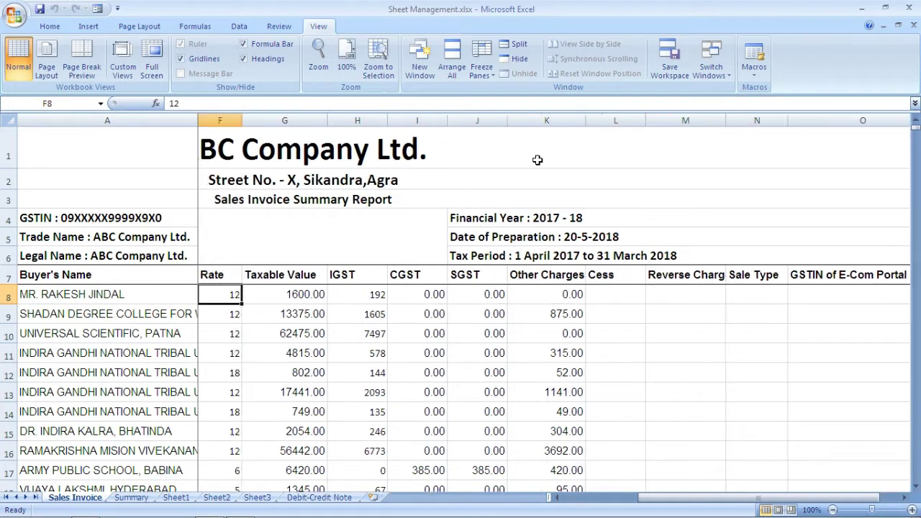
{"action": "key", "text": "Left"}
{"action": "key", "text": "Left"}
{"action": "key", "text": "Left"}
{"action": "key", "text": "Left"}
{"action": "key", "text": "Left"}
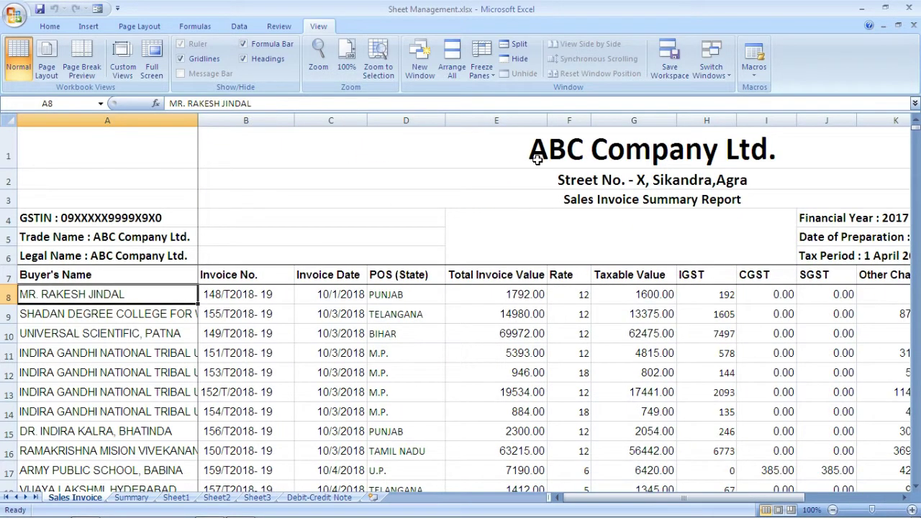
Unfreeze the first column and move around the buyer names in column A, ending on A8.
{"action": "left_click", "coordinate": [493, 76]}
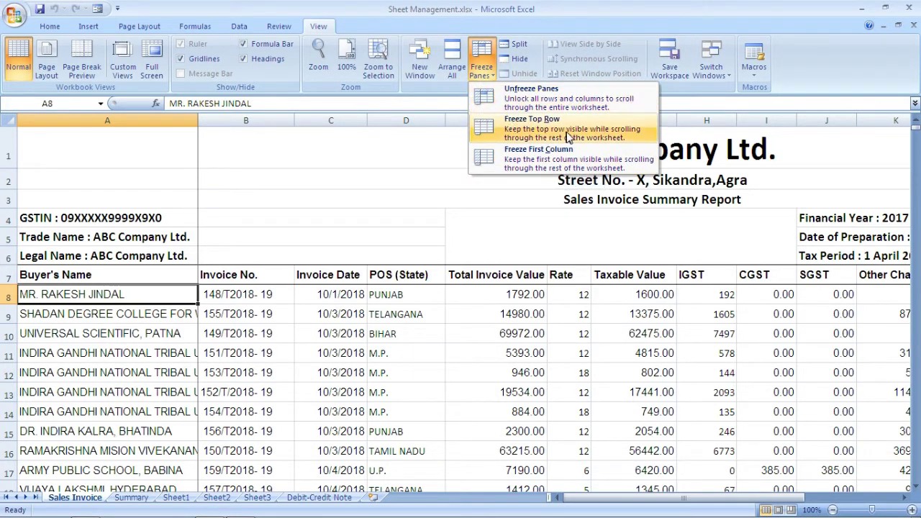
{"action": "left_click", "coordinate": [531, 98]}
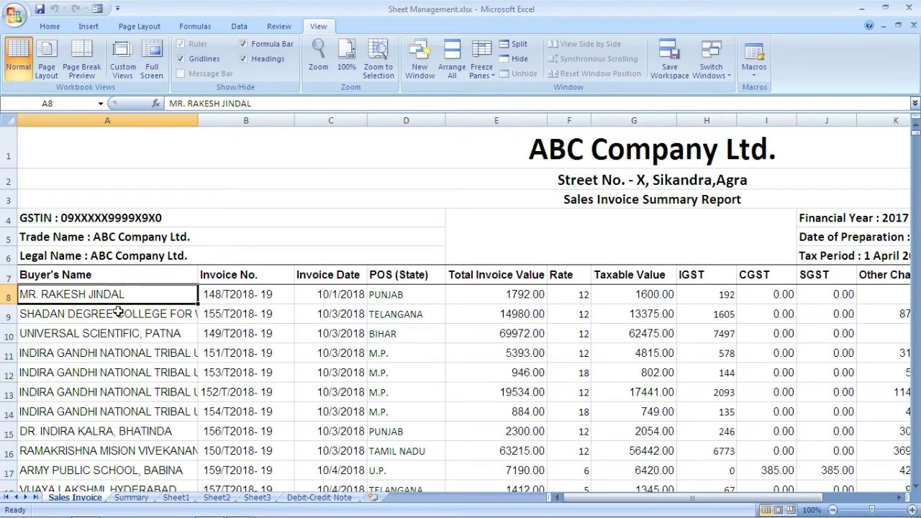
{"action": "key", "text": "Down"}
{"action": "key", "text": "Down"}
{"action": "key", "text": "Down"}
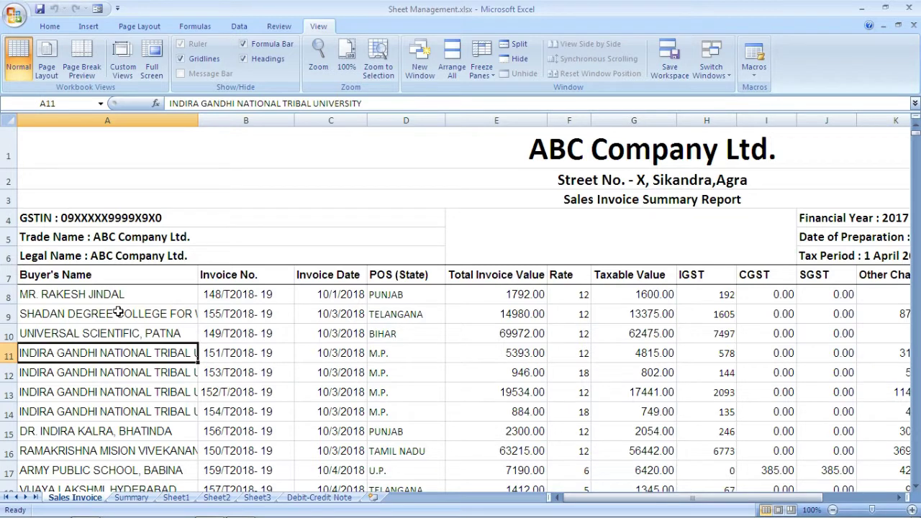
{"action": "key", "text": "Up"}
{"action": "key", "text": "Up"}
{"action": "key", "text": "Up"}
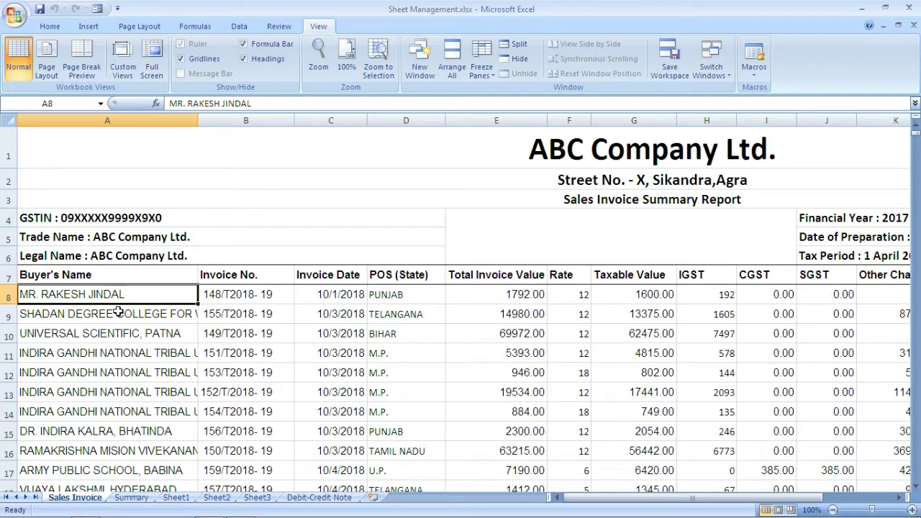
{"action": "left_click", "coordinate": [118, 311]}
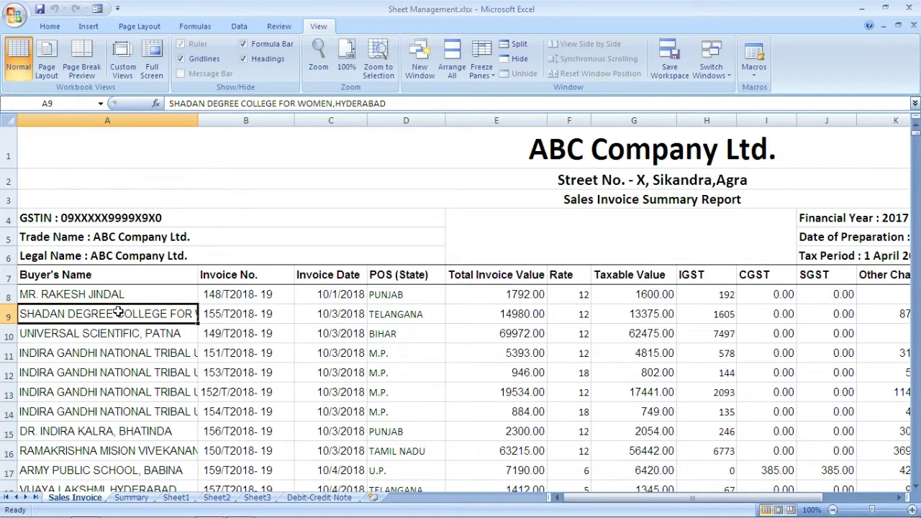
{"action": "key", "text": "Up"}
{"action": "key", "text": "Up"}
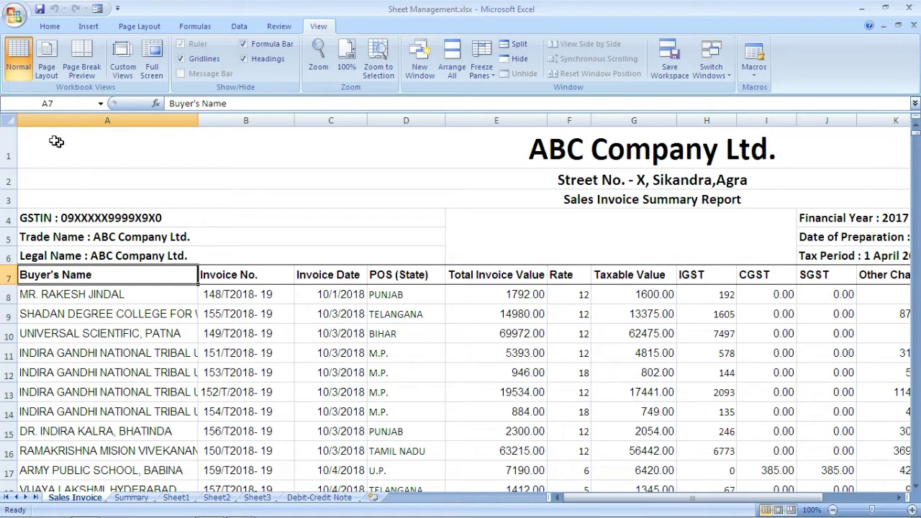
{"action": "left_click", "coordinate": [33, 296]}
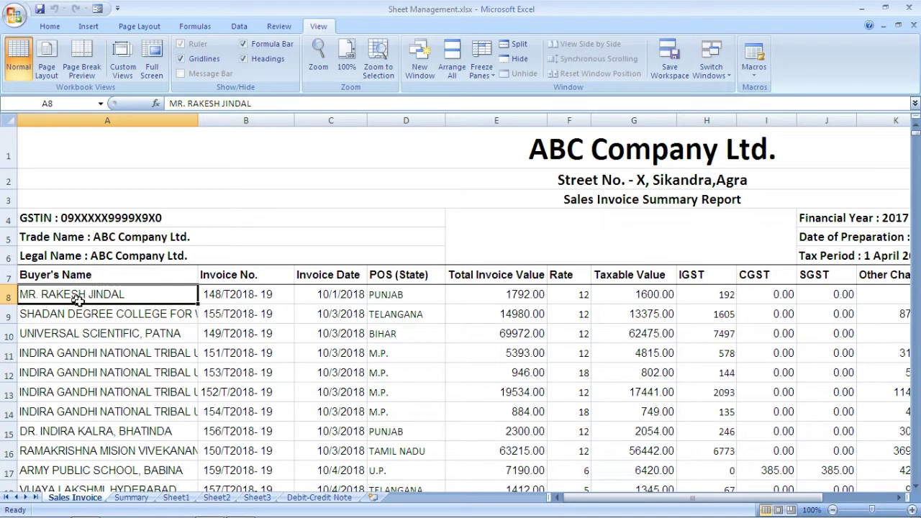
{"action": "left_click", "coordinate": [492, 75]}
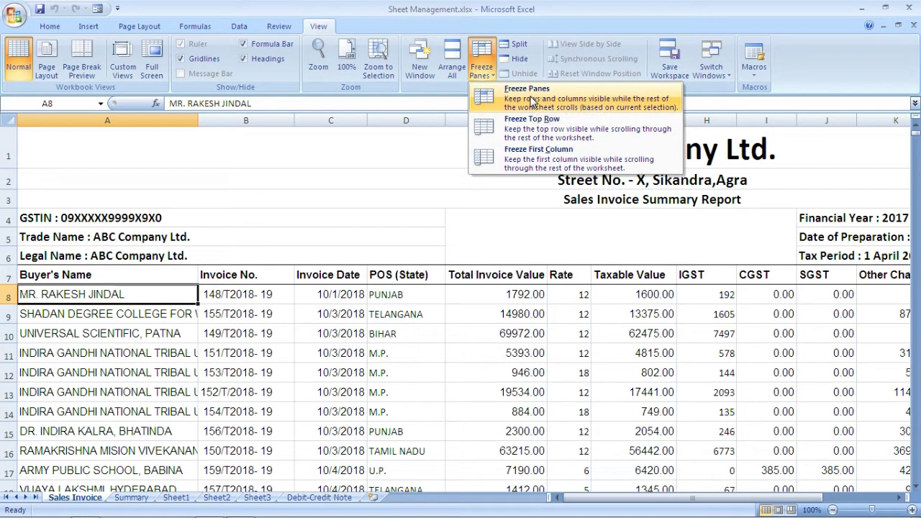
{"action": "left_click", "coordinate": [531, 101]}
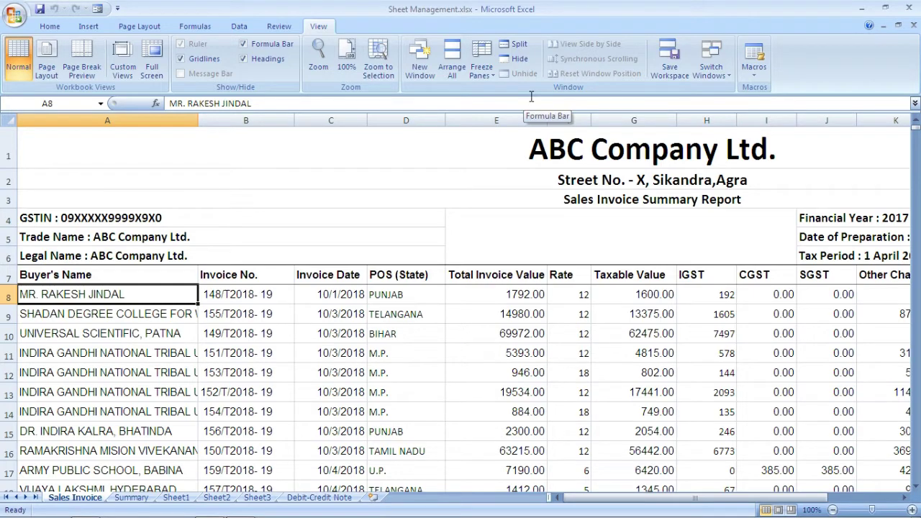
{"action": "key", "text": "Down"}
{"action": "key", "text": "Down"}
{"action": "key", "text": "Down"}
{"action": "key", "text": "Down"}
{"action": "key", "text": "Down"}
{"action": "key", "text": "Down"}
{"action": "key", "text": "Down"}
{"action": "key", "text": "Down"}
{"action": "key", "text": "Down"}
{"action": "key", "text": "Down"}
{"action": "key", "text": "Down"}
{"action": "key", "text": "Down"}
{"action": "key", "text": "Down"}
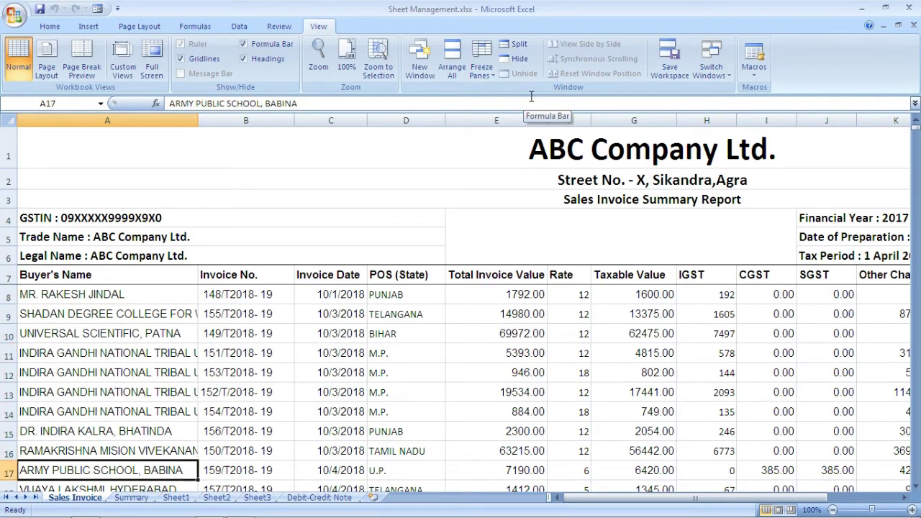
{"action": "key", "text": "Down"}
{"action": "key", "text": "Down"}
{"action": "key", "text": "Down"}
{"action": "key", "text": "Down"}
{"action": "key", "text": "Down"}
{"action": "key", "text": "Down"}
{"action": "key", "text": "Down"}
{"action": "key", "text": "Down"}
{"action": "key", "text": "Down"}
{"action": "key", "text": "Down"}
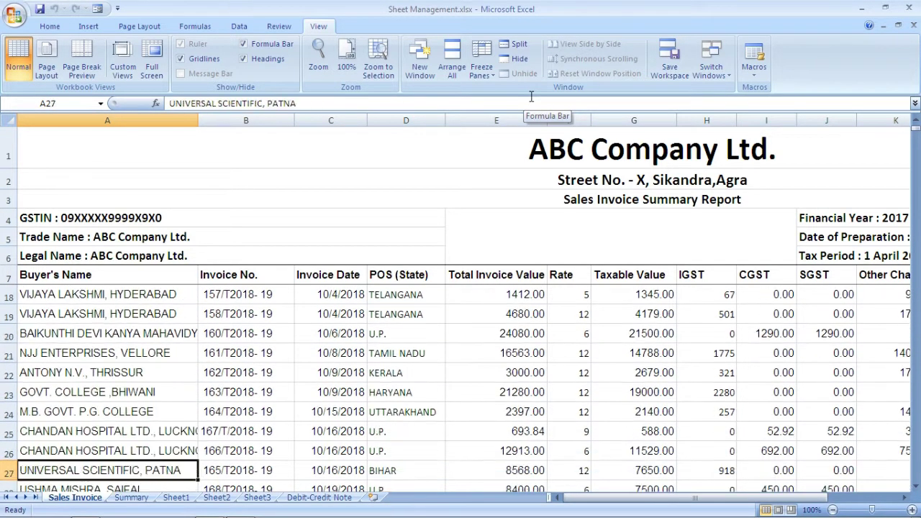
{"action": "key", "text": "Down"}
{"action": "key", "text": "Down"}
{"action": "key", "text": "Down"}
{"action": "key", "text": "Down"}
{"action": "key", "text": "Down"}
{"action": "key", "text": "Down"}
{"action": "key", "text": "Down"}
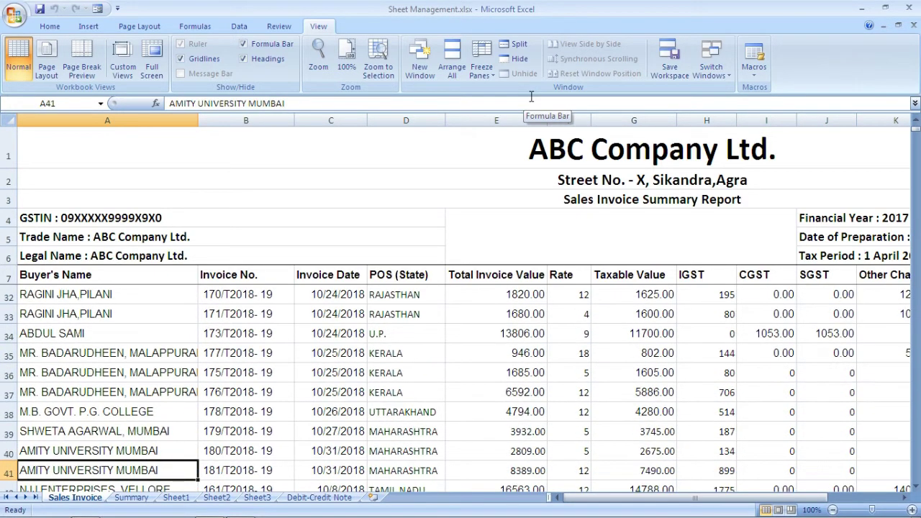
{"action": "key", "text": "Up"}
{"action": "key", "text": "Up"}
{"action": "key", "text": "Up"}
{"action": "key", "text": "Up"}
{"action": "key", "text": "Up"}
{"action": "key", "text": "Up"}
{"action": "key", "text": "Up"}
{"action": "key", "text": "Up"}
{"action": "key", "text": "Up"}
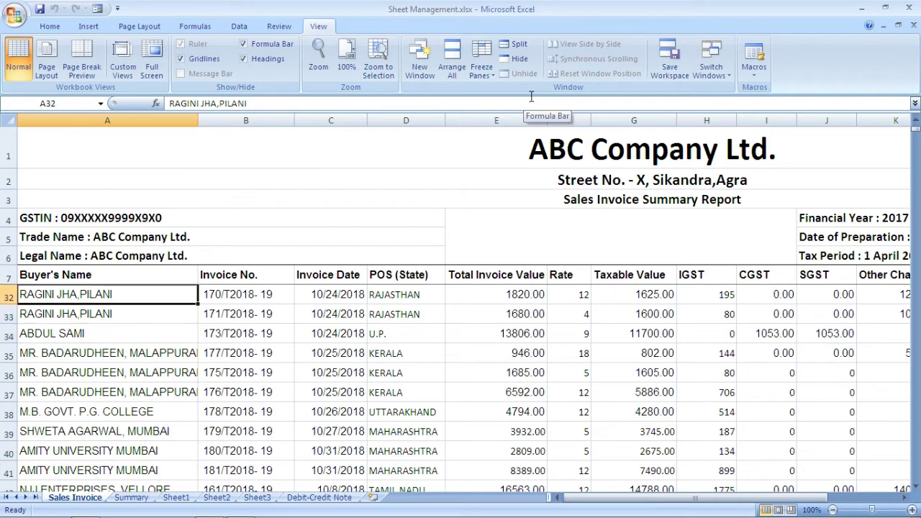
{"action": "key", "text": "Up"}
{"action": "key", "text": "Up"}
{"action": "key", "text": "Up"}
{"action": "key", "text": "Up"}
{"action": "key", "text": "Up"}
{"action": "key", "text": "Up"}
{"action": "key", "text": "Up"}
{"action": "key", "text": "Up"}
{"action": "key", "text": "Up"}
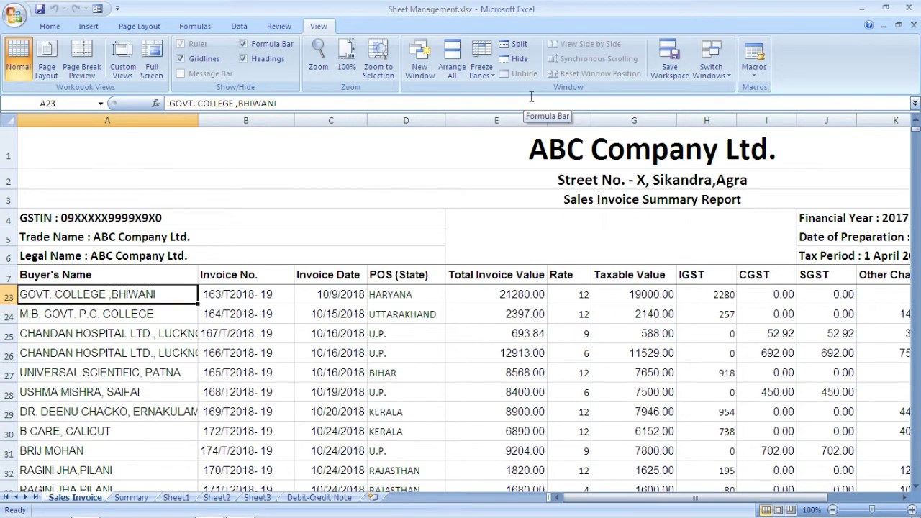
{"action": "key", "text": "Up"}
{"action": "key", "text": "Up"}
{"action": "key", "text": "Up"}
{"action": "key", "text": "Up"}
{"action": "key", "text": "Up"}
{"action": "key", "text": "Up"}
{"action": "key", "text": "Up"}
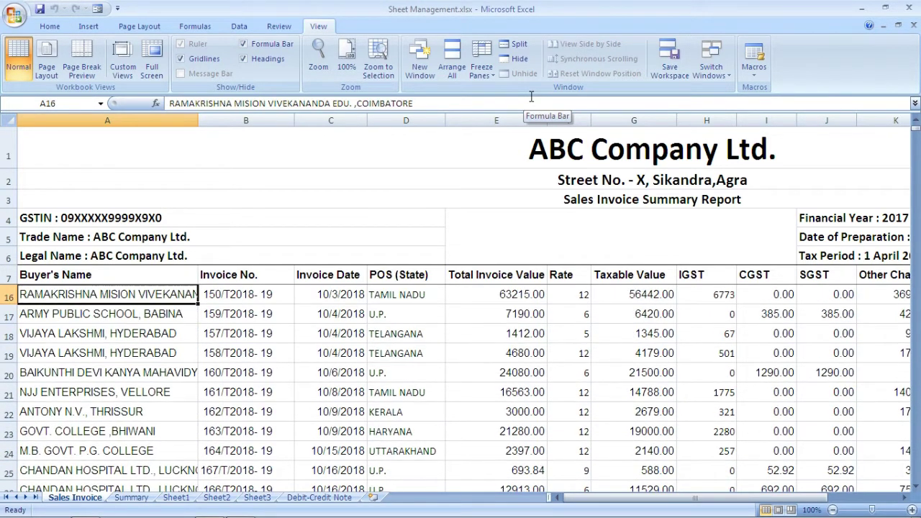
{"action": "key", "text": "Up"}
{"action": "key", "text": "Up"}
{"action": "key", "text": "Up"}
{"action": "key", "text": "Up"}
{"action": "key", "text": "Up"}
{"action": "key", "text": "Up"}
{"action": "key", "text": "Up"}
{"action": "key", "text": "Up"}
{"action": "key", "text": "Up"}
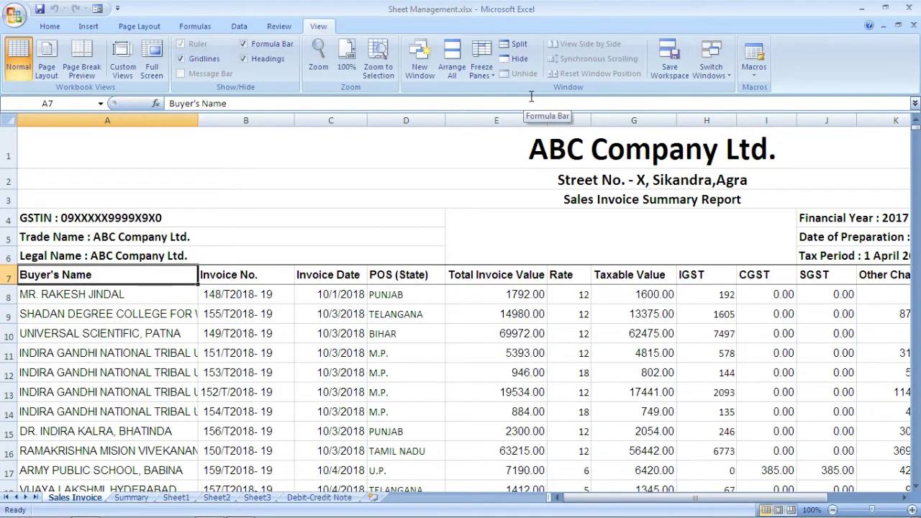
{"action": "key", "text": "Up"}
{"action": "key", "text": "Down"}
{"action": "key", "text": "Down"}
{"action": "key", "text": "Down"}
{"action": "key", "text": "Up"}
{"action": "key", "text": "Up"}
{"action": "key", "text": "Down"}
{"action": "key", "text": "Down"}
{"action": "key", "text": "Up"}
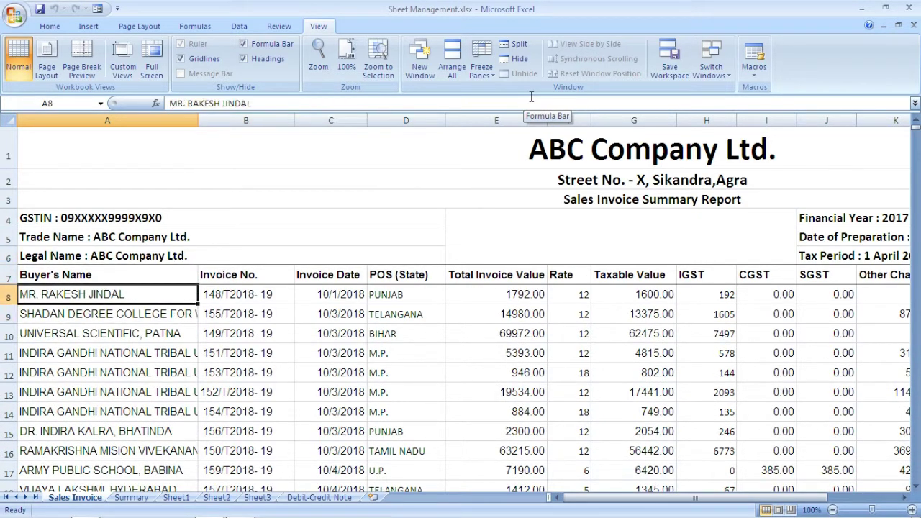
Unfreeze the header rows and arrow through column A, returning to cell A8.
{"action": "left_click", "coordinate": [491, 80]}
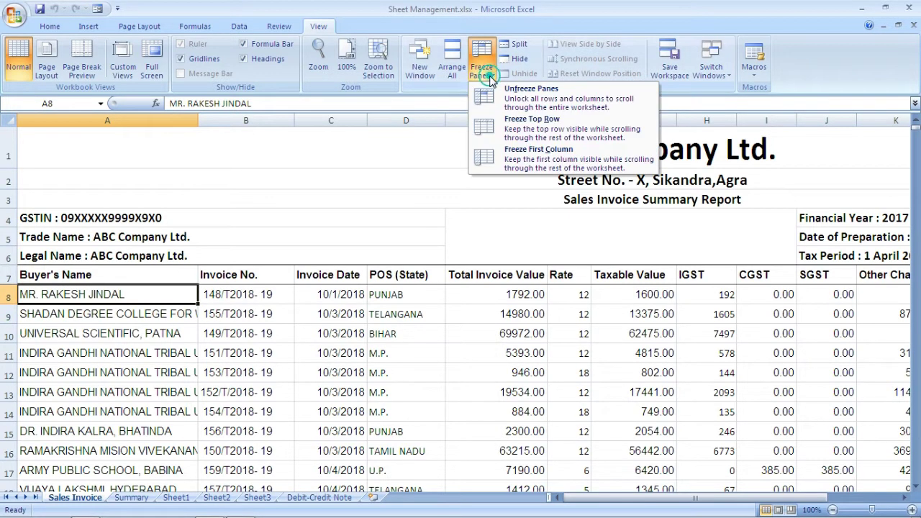
{"action": "left_click", "coordinate": [529, 92]}
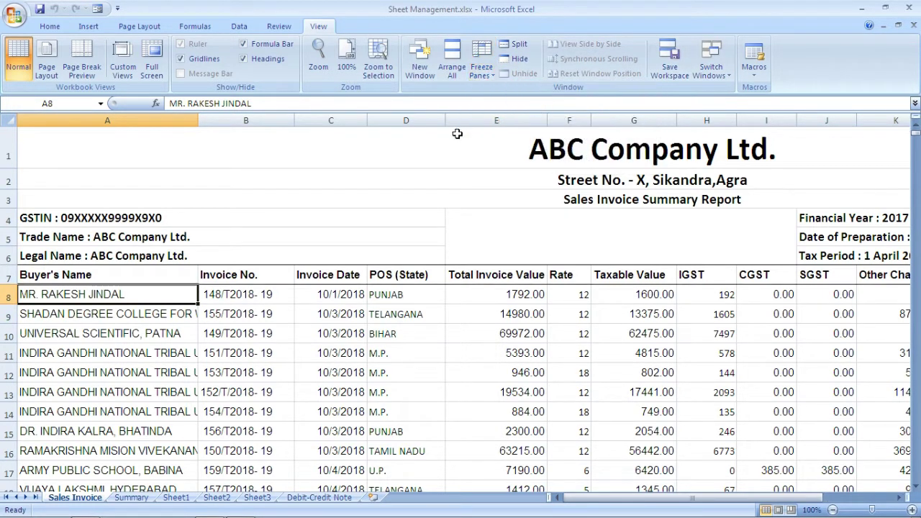
{"action": "key", "text": "Down"}
{"action": "key", "text": "Down"}
{"action": "key", "text": "Down"}
{"action": "key", "text": "Down"}
{"action": "key", "text": "Down"}
{"action": "key", "text": "Down"}
{"action": "key", "text": "Down"}
{"action": "key", "text": "Down"}
{"action": "key", "text": "Down"}
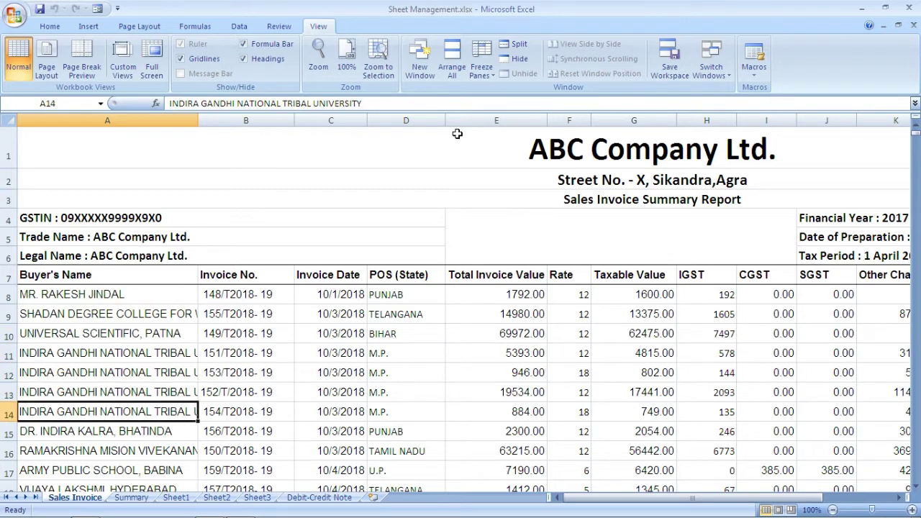
{"action": "key", "text": "Down"}
{"action": "key", "text": "Down"}
{"action": "key", "text": "Down"}
{"action": "key", "text": "Down"}
{"action": "key", "text": "Down"}
{"action": "key", "text": "Down"}
{"action": "key", "text": "Down"}
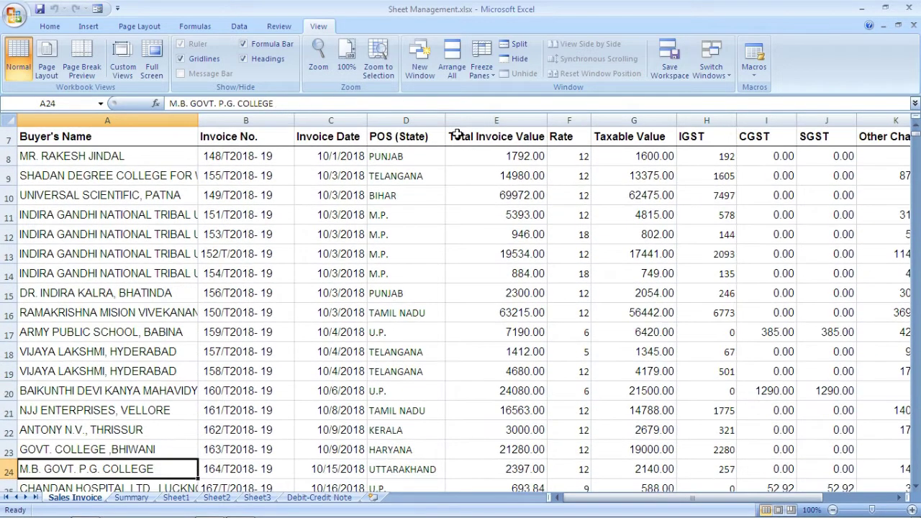
{"action": "key", "text": "Up"}
{"action": "key", "text": "Up"}
{"action": "key", "text": "Up"}
{"action": "key", "text": "Up"}
{"action": "key", "text": "Up"}
{"action": "key", "text": "Up"}
{"action": "key", "text": "Up"}
{"action": "key", "text": "Up"}
{"action": "key", "text": "Up"}
{"action": "key", "text": "Up"}
{"action": "key", "text": "Up"}
{"action": "key", "text": "Up"}
{"action": "key", "text": "Up"}
{"action": "key", "text": "Up"}
{"action": "key", "text": "Up"}
{"action": "key", "text": "Up"}
{"action": "key", "text": "Up"}
{"action": "key", "text": "Up"}
{"action": "key", "text": "Up"}
{"action": "key", "text": "Up"}
{"action": "key", "text": "Up"}
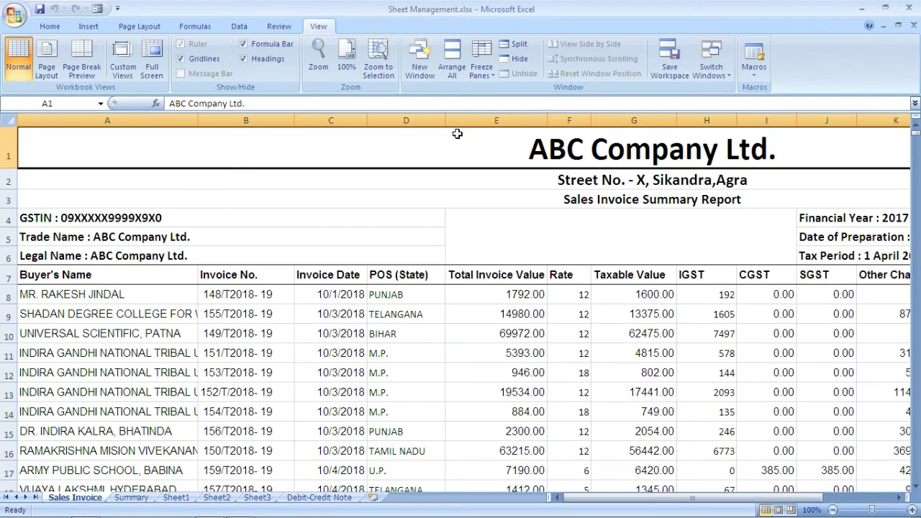
{"action": "key", "text": "Down"}
{"action": "key", "text": "Down"}
{"action": "key", "text": "Down"}
{"action": "key", "text": "Down"}
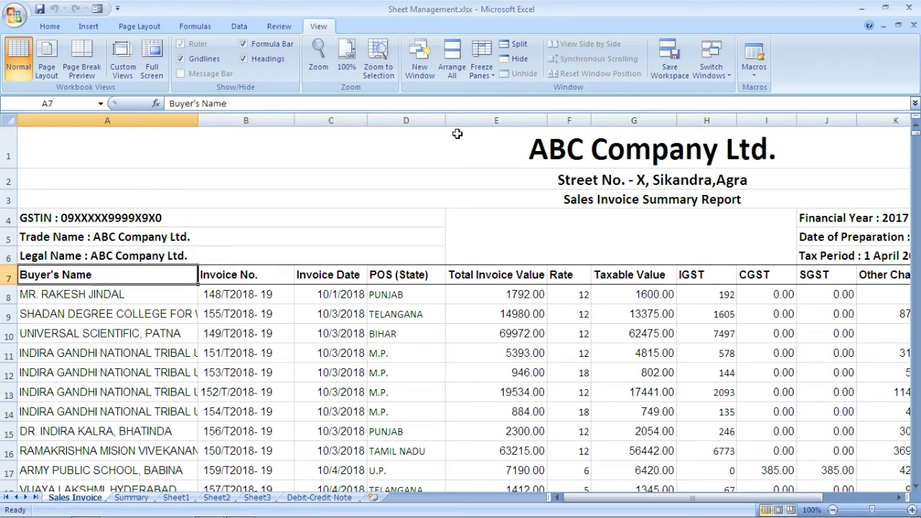
{"action": "key", "text": "Down"}
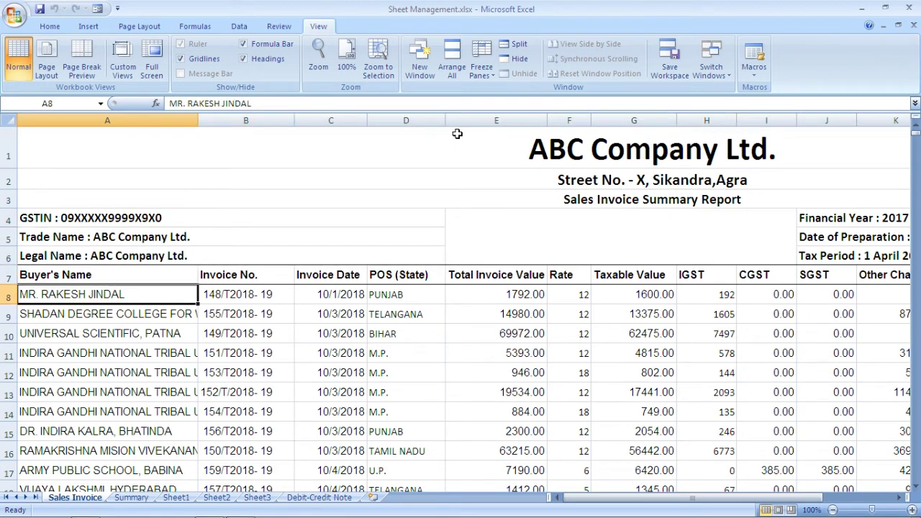
{"action": "key", "text": "Down"}
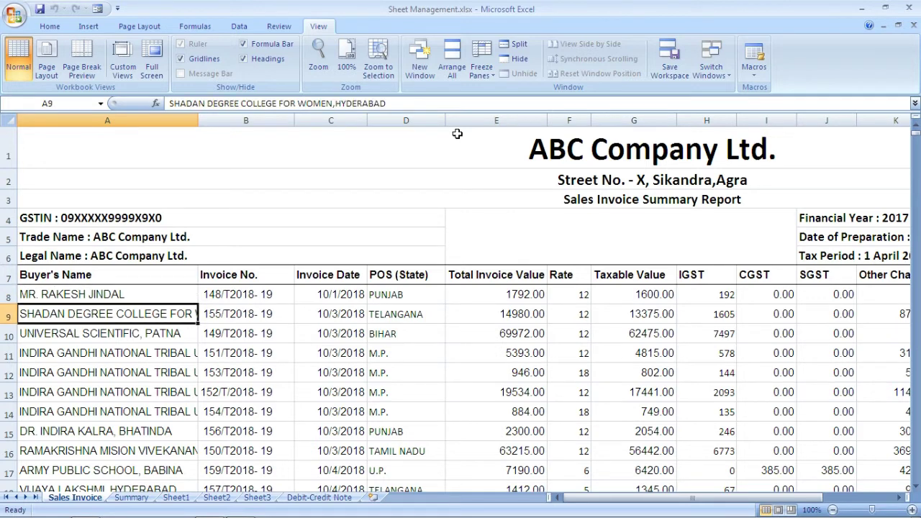
{"action": "key", "text": "Up"}
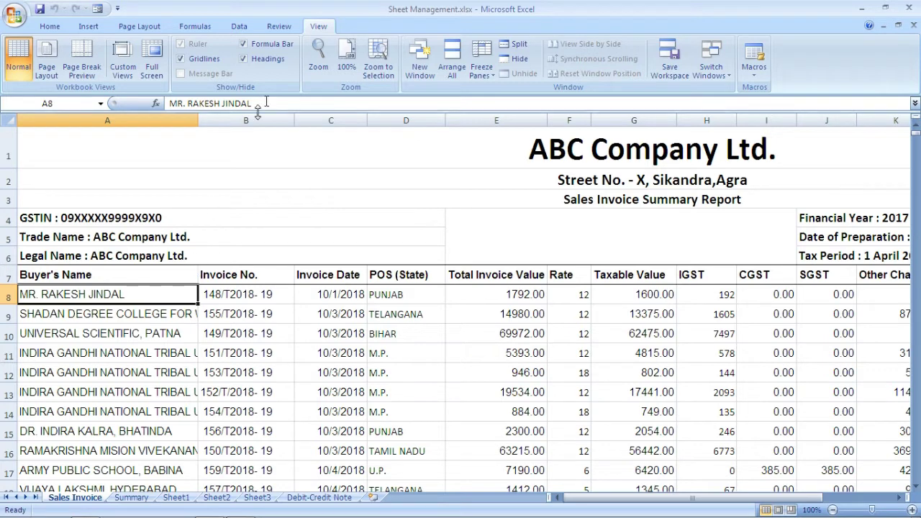
Split the window above row 8 and arrow through both panes to the title and row 18.
{"action": "left_click", "coordinate": [521, 45]}
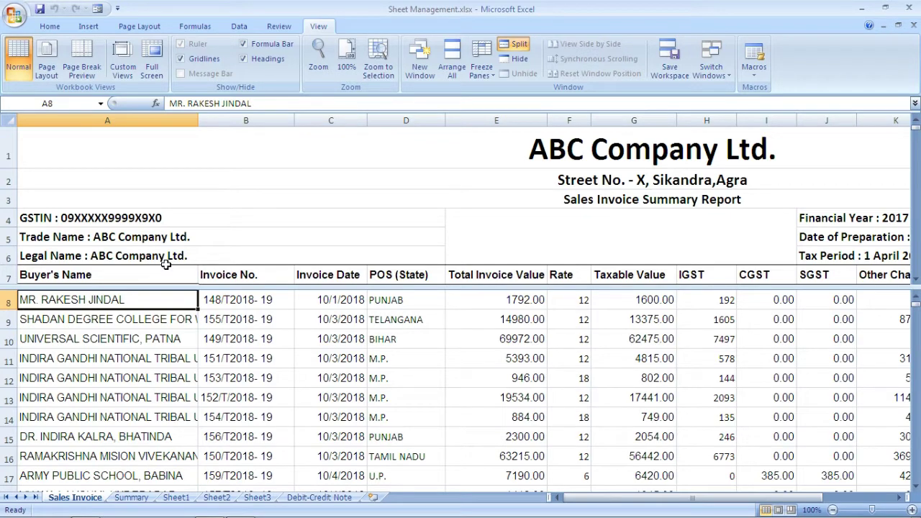
{"action": "key", "text": "Down"}
{"action": "key", "text": "Down"}
{"action": "key", "text": "Down"}
{"action": "key", "text": "Down"}
{"action": "key", "text": "Down"}
{"action": "key", "text": "Down"}
{"action": "key", "text": "Down"}
{"action": "key", "text": "Down"}
{"action": "key", "text": "Down"}
{"action": "key", "text": "Down"}
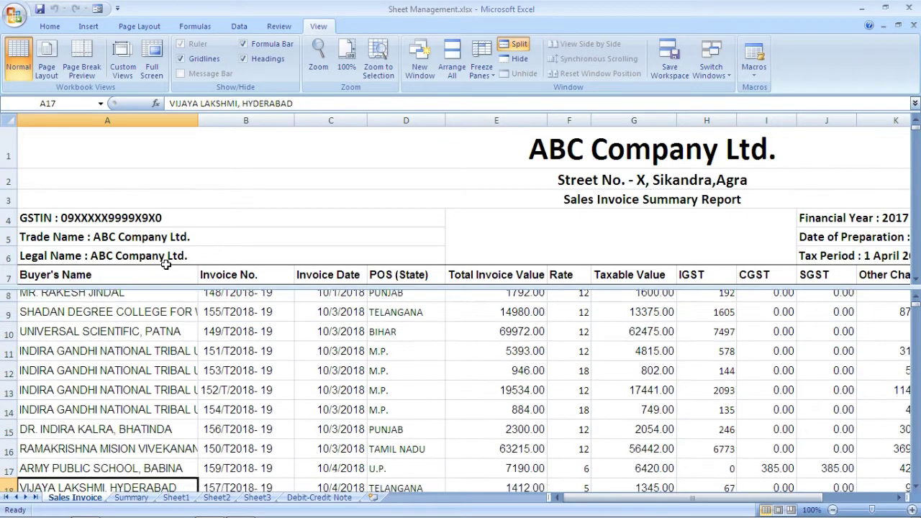
{"action": "key", "text": "Down"}
{"action": "key", "text": "Down"}
{"action": "key", "text": "Down"}
{"action": "key", "text": "Down"}
{"action": "key", "text": "Down"}
{"action": "key", "text": "Down"}
{"action": "key", "text": "Up"}
{"action": "key", "text": "Up"}
{"action": "key", "text": "Up"}
{"action": "key", "text": "Up"}
{"action": "key", "text": "Up"}
{"action": "key", "text": "Up"}
{"action": "key", "text": "Up"}
{"action": "key", "text": "Up"}
{"action": "key", "text": "Up"}
{"action": "key", "text": "Up"}
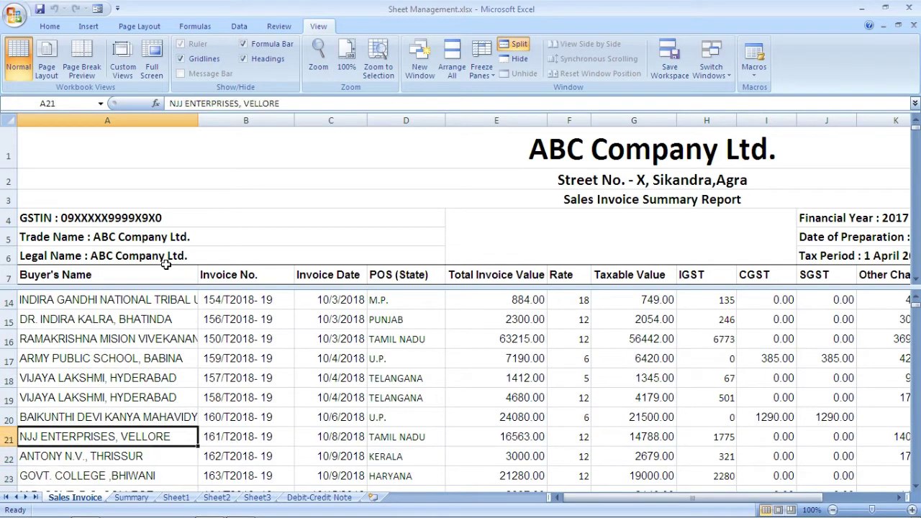
{"action": "key", "text": "Up"}
{"action": "key", "text": "Up"}
{"action": "key", "text": "Up"}
{"action": "key", "text": "Up"}
{"action": "key", "text": "Up"}
{"action": "key", "text": "Up"}
{"action": "key", "text": "Up"}
{"action": "key", "text": "Up"}
{"action": "key", "text": "Up"}
{"action": "key", "text": "Up"}
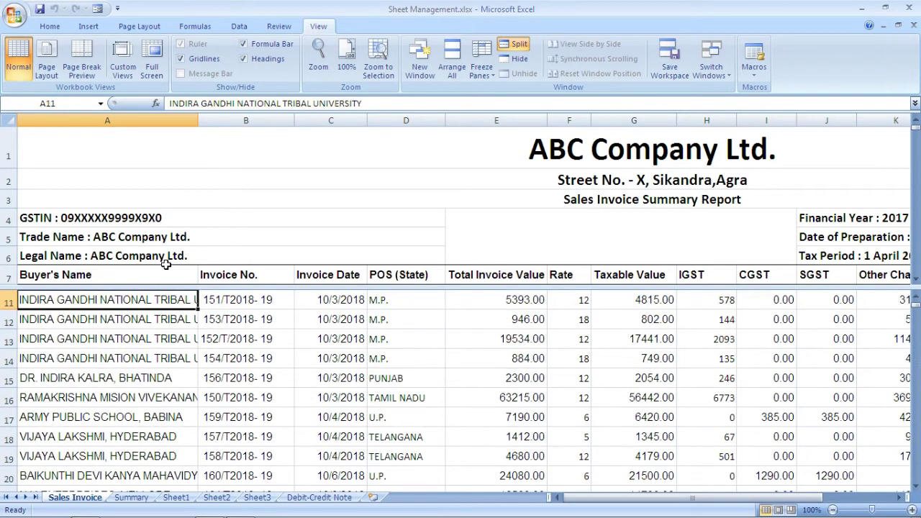
{"action": "key", "text": "Up"}
{"action": "key", "text": "Up"}
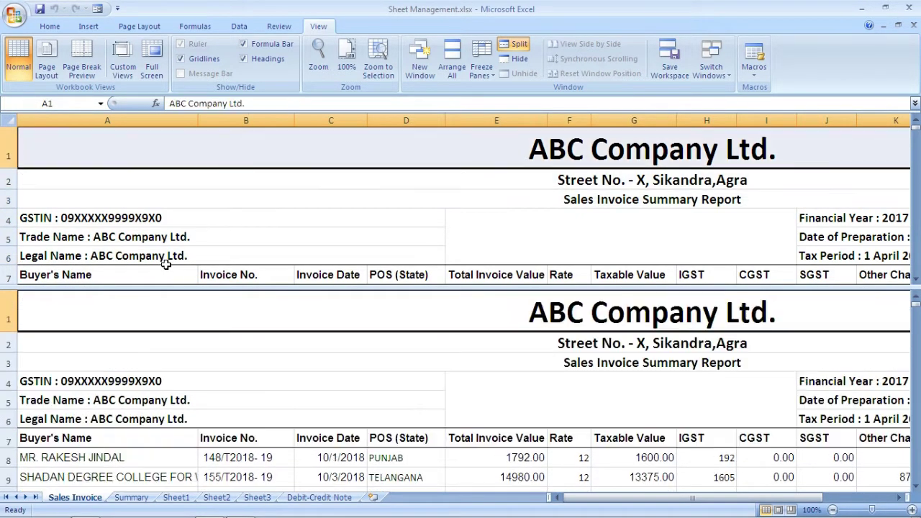
{"action": "key", "text": "Down"}
{"action": "key", "text": "Down"}
{"action": "key", "text": "Down"}
{"action": "key", "text": "Down"}
{"action": "key", "text": "Down"}
{"action": "key", "text": "Down"}
{"action": "key", "text": "Down"}
{"action": "key", "text": "Down"}
{"action": "key", "text": "Down"}
{"action": "key", "text": "Down"}
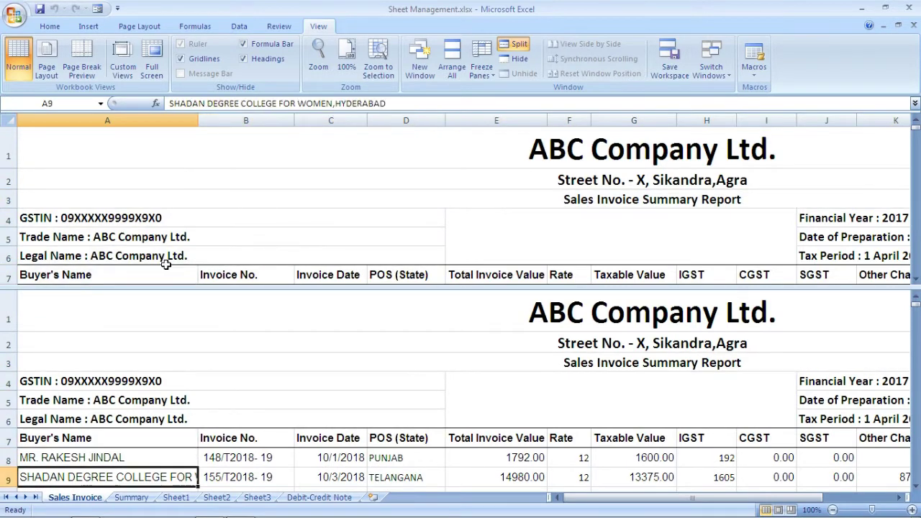
{"action": "key", "text": "Down"}
{"action": "key", "text": "Down"}
{"action": "key", "text": "Down"}
{"action": "key", "text": "Down"}
{"action": "key", "text": "Down"}
{"action": "key", "text": "Down"}
{"action": "key", "text": "Down"}
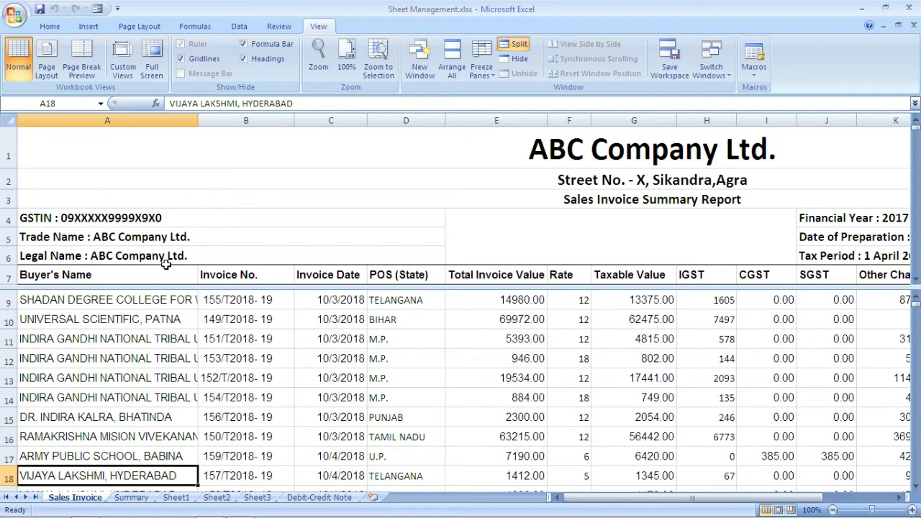
{"action": "key", "text": "Up"}
{"action": "key", "text": "Up"}
{"action": "key", "text": "Up"}
{"action": "key", "text": "Up"}
{"action": "key", "text": "Up"}
{"action": "key", "text": "Up"}
{"action": "key", "text": "Up"}
{"action": "key", "text": "Up"}
{"action": "key", "text": "Up"}
{"action": "key", "text": "Up"}
{"action": "key", "text": "Up"}
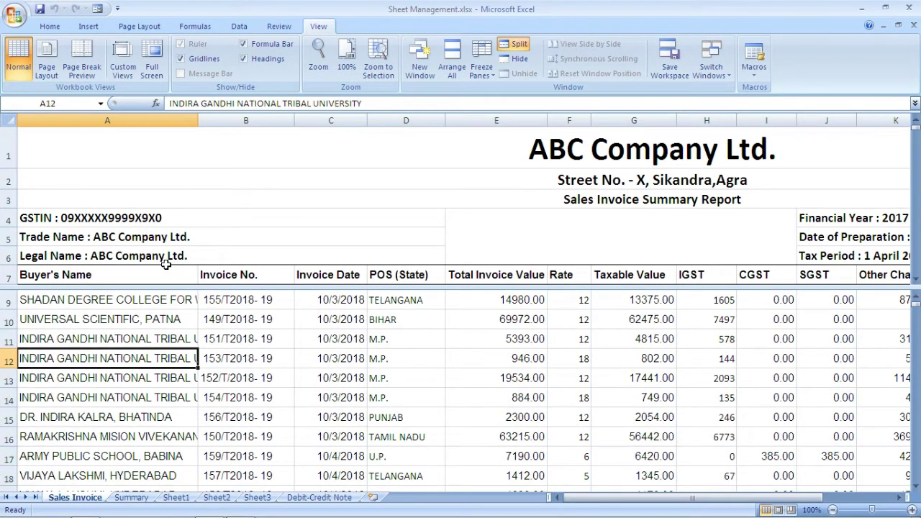
{"action": "key", "text": "Down"}
{"action": "key", "text": "Down"}
{"action": "key", "text": "Down"}
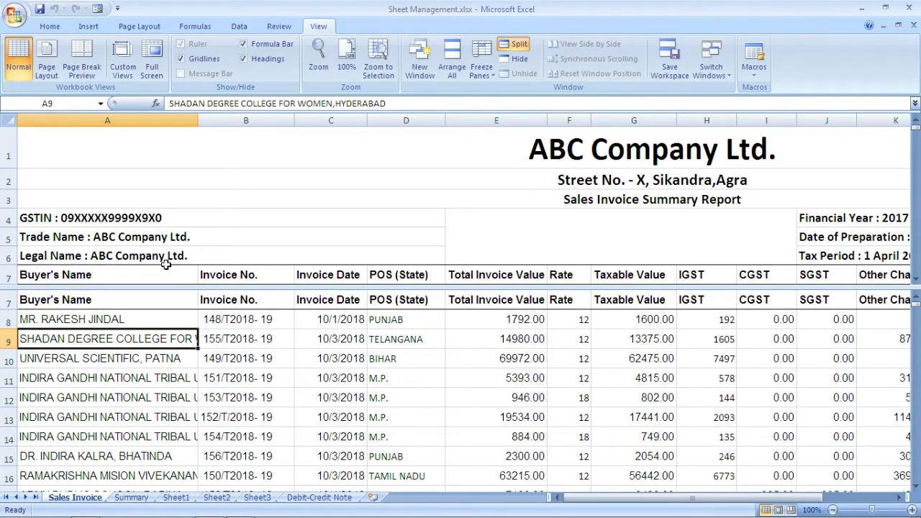
{"action": "key", "text": "Up"}
{"action": "key", "text": "Up"}
{"action": "key", "text": "Down"}
{"action": "key", "text": "Down"}
{"action": "key", "text": "Down"}
{"action": "key", "text": "Down"}
{"action": "key", "text": "Down"}
{"action": "key", "text": "Down"}
{"action": "key", "text": "Down"}
{"action": "key", "text": "Down"}
{"action": "key", "text": "Down"}
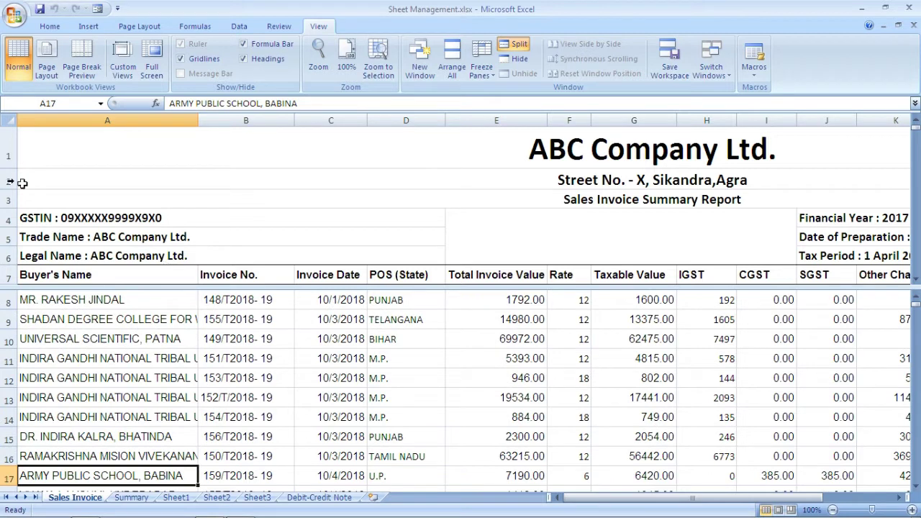
Select the Trade Name cell A5 and freeze panes at that position.
{"action": "left_click", "coordinate": [54, 236]}
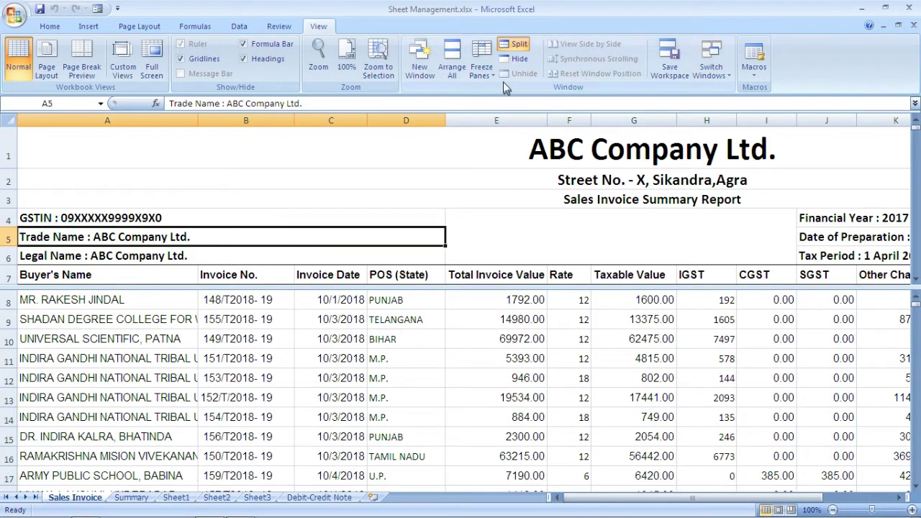
{"action": "left_click", "coordinate": [486, 70]}
{"action": "left_click", "coordinate": [521, 103]}
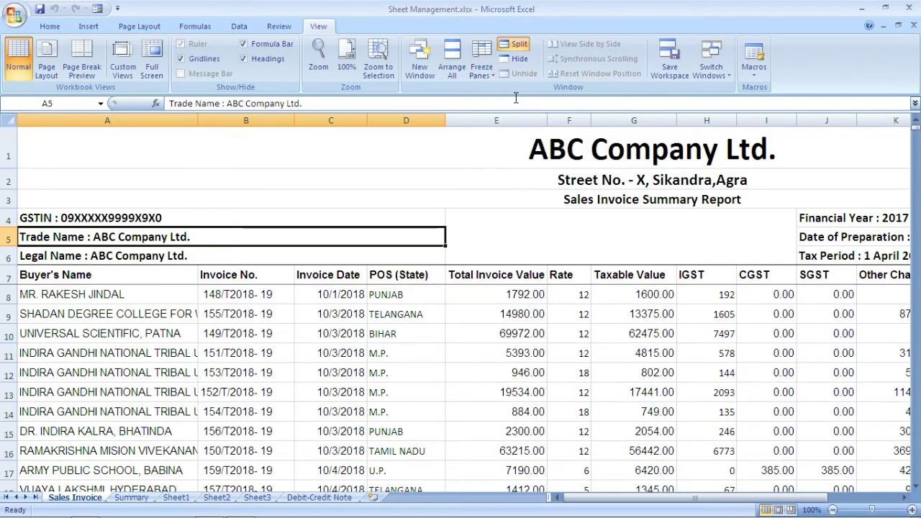
Arrow down and up through the invoice rows beneath the fixed headers.
{"action": "key", "text": "Down"}
{"action": "key", "text": "Down"}
{"action": "key", "text": "Down"}
{"action": "key", "text": "Down"}
{"action": "key", "text": "Down"}
{"action": "key", "text": "Down"}
{"action": "key", "text": "Down"}
{"action": "key", "text": "Down"}
{"action": "key", "text": "Down"}
{"action": "key", "text": "Down"}
{"action": "key", "text": "Down"}
{"action": "key", "text": "Down"}
{"action": "key", "text": "Down"}
{"action": "key", "text": "Down"}
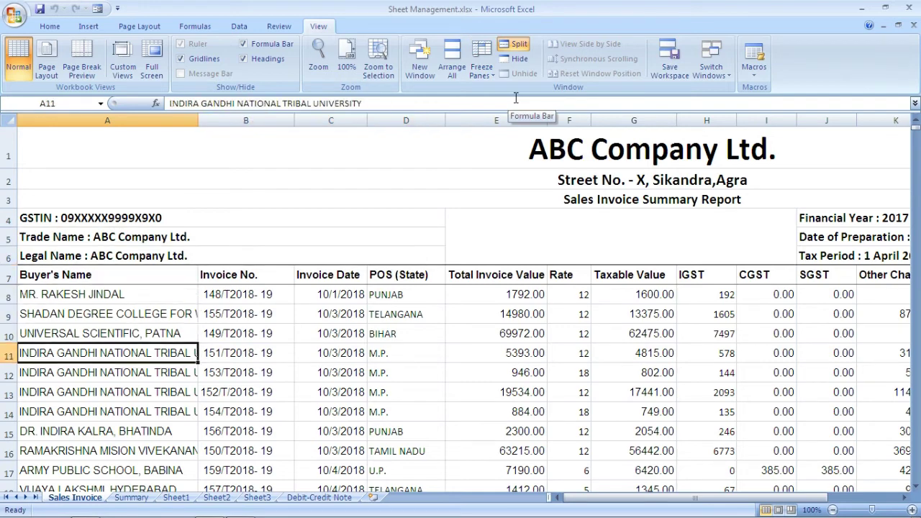
{"action": "key", "text": "Down"}
{"action": "key", "text": "Down"}
{"action": "key", "text": "Down"}
{"action": "key", "text": "Down"}
{"action": "key", "text": "Down"}
{"action": "key", "text": "Down"}
{"action": "key", "text": "Down"}
{"action": "key", "text": "Down"}
{"action": "key", "text": "Down"}
{"action": "key", "text": "Down"}
{"action": "key", "text": "Down"}
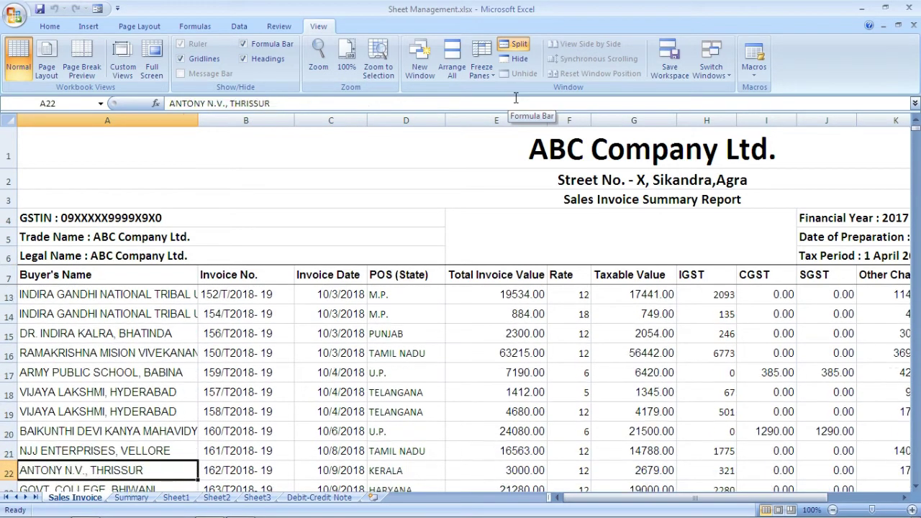
{"action": "key", "text": "Down"}
{"action": "key", "text": "Down"}
{"action": "key", "text": "Down"}
{"action": "key", "text": "Down"}
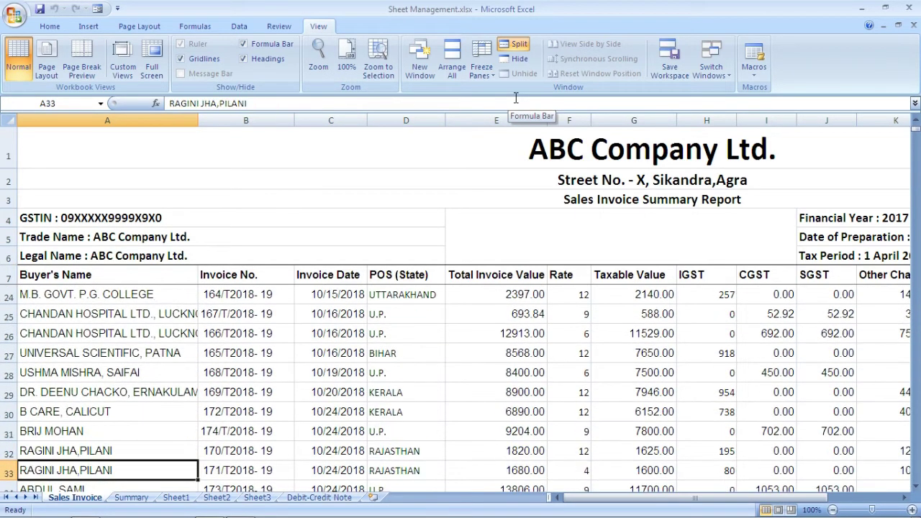
{"action": "key", "text": "Up"}
{"action": "key", "text": "Up"}
{"action": "key", "text": "Up"}
{"action": "key", "text": "Up"}
{"action": "key", "text": "Up"}
{"action": "key", "text": "Up"}
{"action": "key", "text": "Up"}
{"action": "key", "text": "Up"}
{"action": "key", "text": "Up"}
{"action": "key", "text": "Up"}
{"action": "key", "text": "Up"}
{"action": "key", "text": "Up"}
{"action": "key", "text": "Up"}
{"action": "key", "text": "Up"}
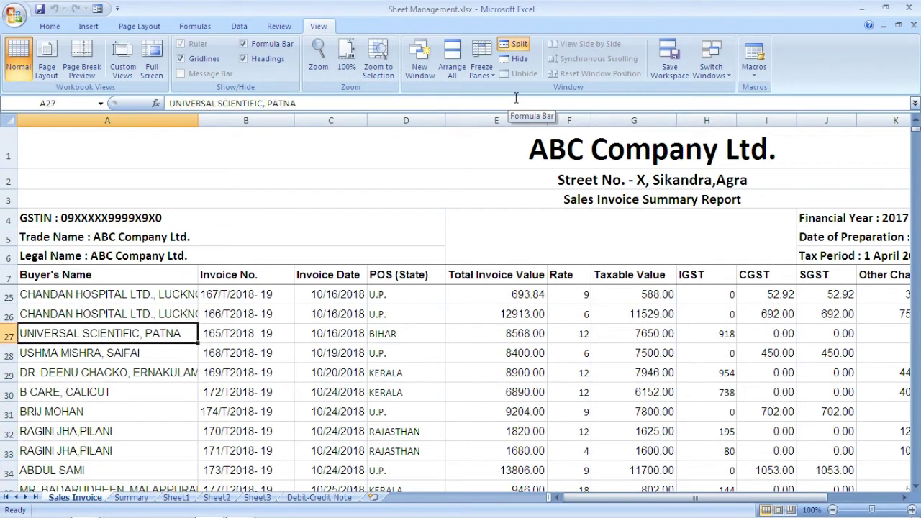
{"action": "key", "text": "Up"}
{"action": "key", "text": "Up"}
{"action": "key", "text": "Up"}
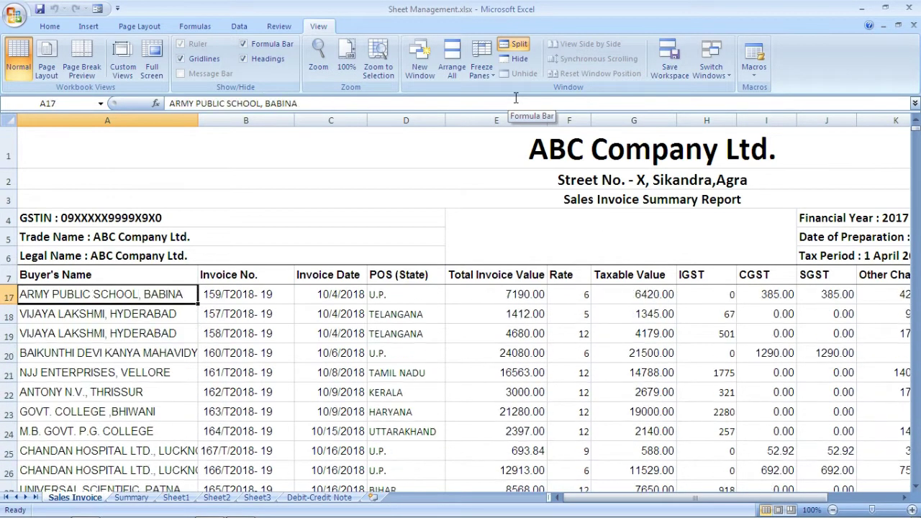
{"action": "key", "text": "Down"}
{"action": "key", "text": "Down"}
{"action": "key", "text": "Down"}
{"action": "key", "text": "Down"}
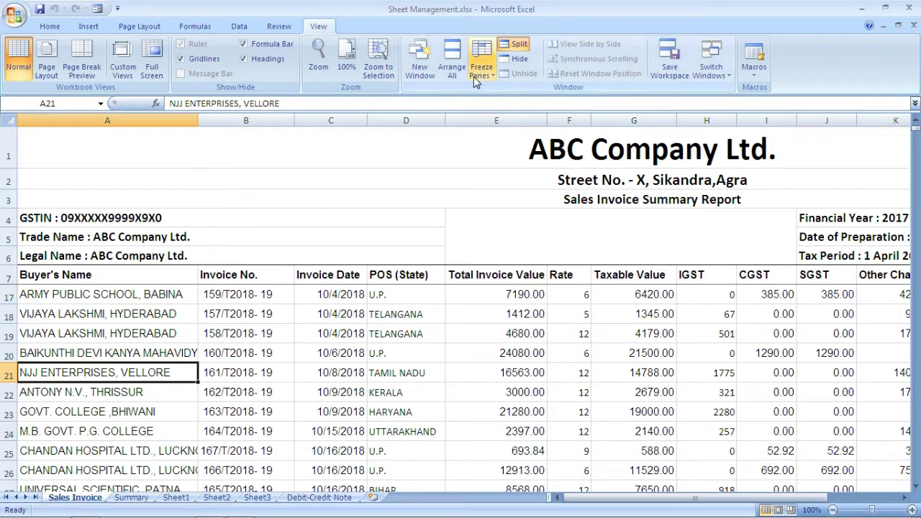
Unfreeze panes, remove the split bar, and select the first buyer name in A8.
{"action": "left_click", "coordinate": [491, 80]}
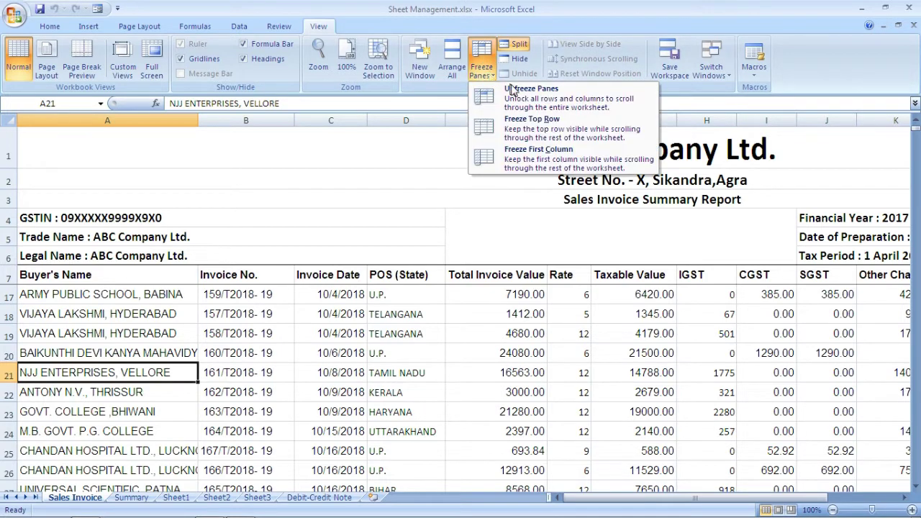
{"action": "left_click", "coordinate": [518, 94]}
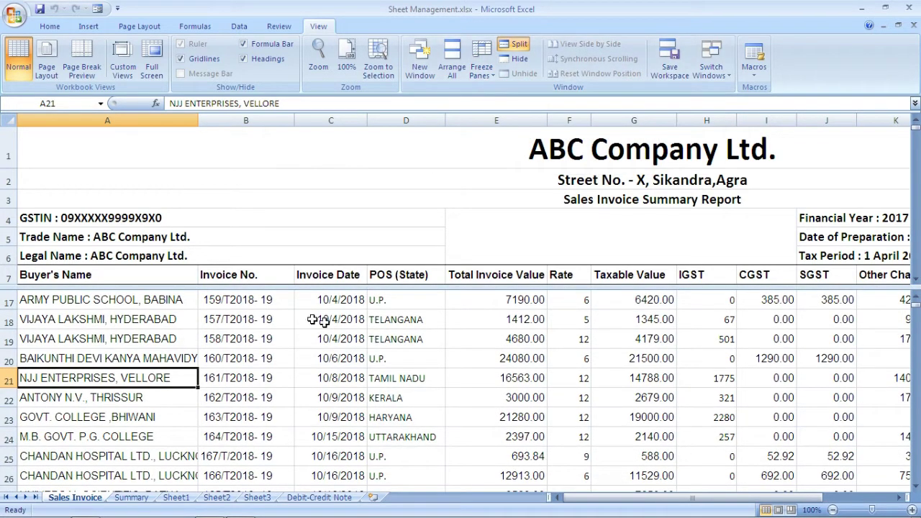
{"action": "double_click", "coordinate": [438, 287]}
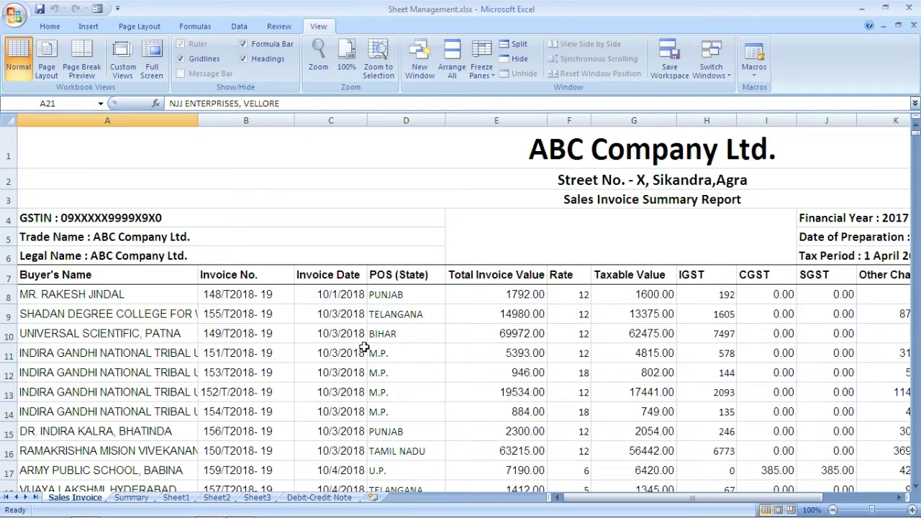
{"action": "left_click", "coordinate": [100, 294]}
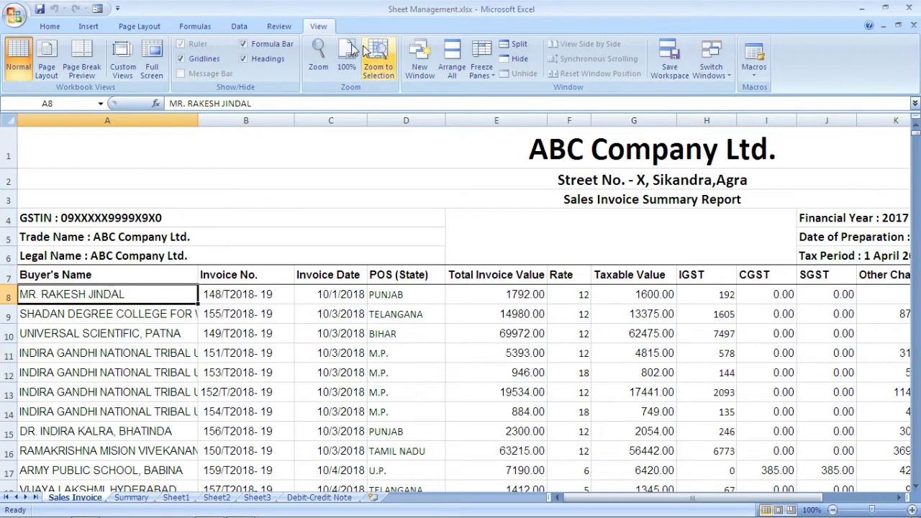
Protect the Sales Invoice sheet with a confirmed password, then try selecting cells.
{"action": "left_click", "coordinate": [279, 27]}
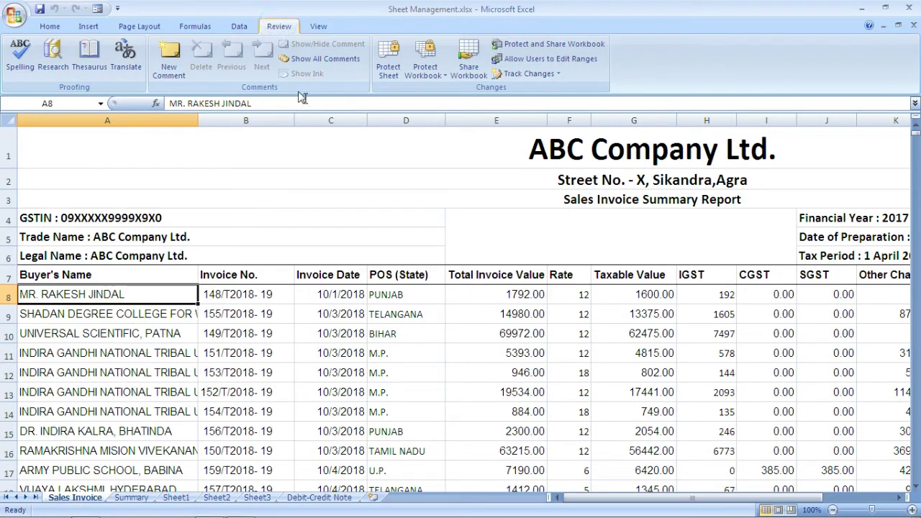
{"action": "left_click", "coordinate": [391, 77]}
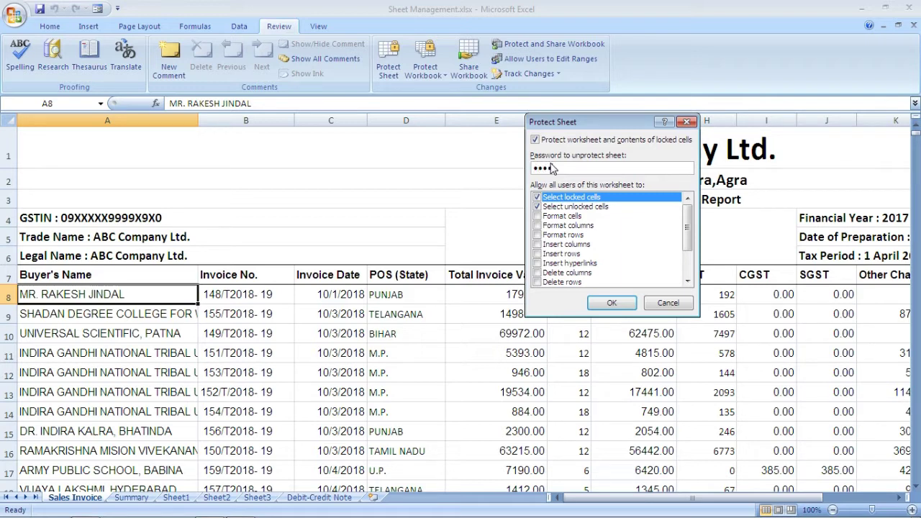
{"action": "left_click", "coordinate": [611, 304]}
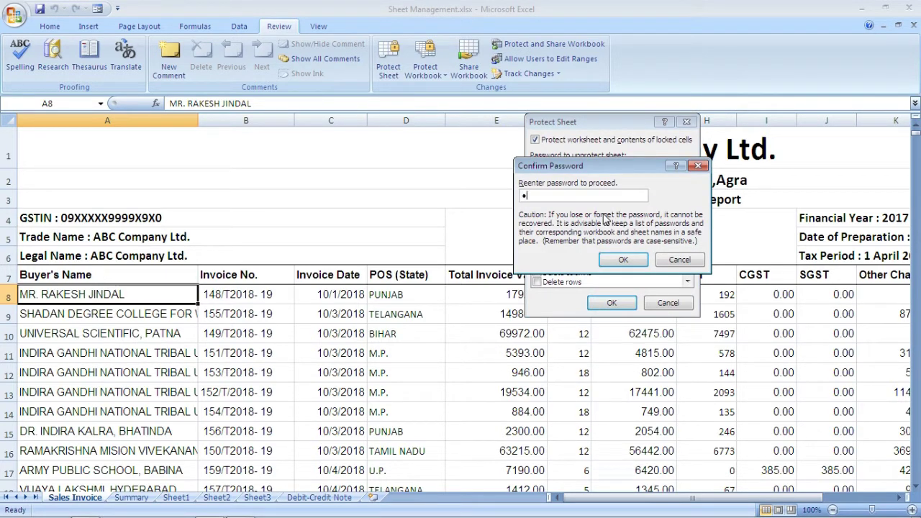
{"action": "type", "text": "••••"}
{"action": "left_click", "coordinate": [615, 259]}
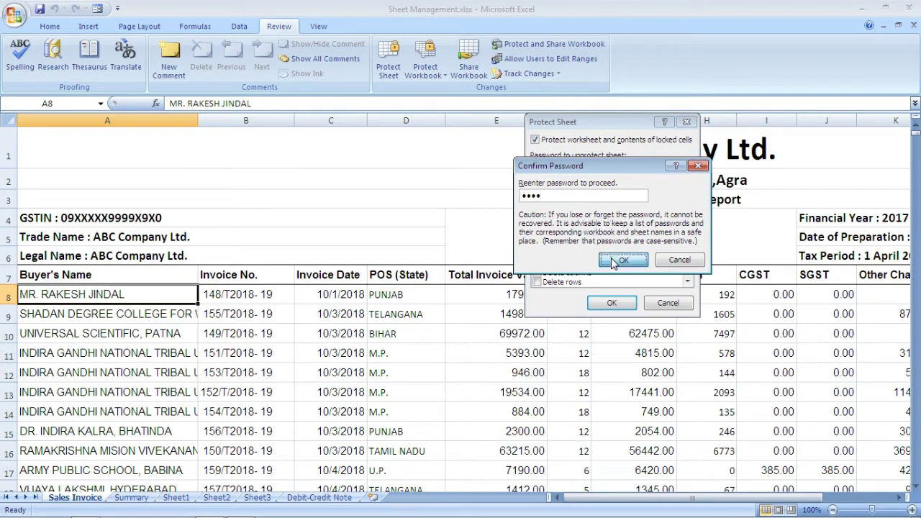
{"action": "left_click", "coordinate": [183, 331]}
{"action": "left_click", "coordinate": [144, 293]}
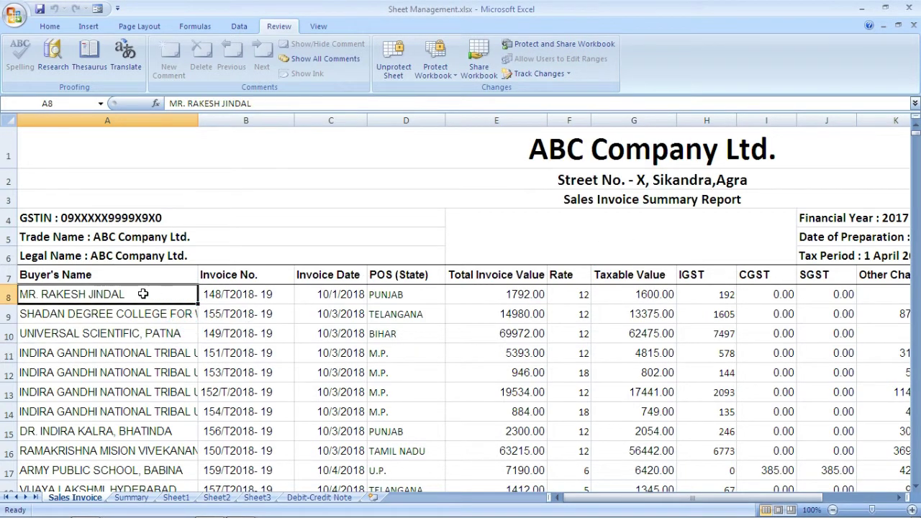
{"action": "left_click", "coordinate": [263, 293]}
{"action": "left_click", "coordinate": [379, 301]}
{"action": "left_click", "coordinate": [504, 300]}
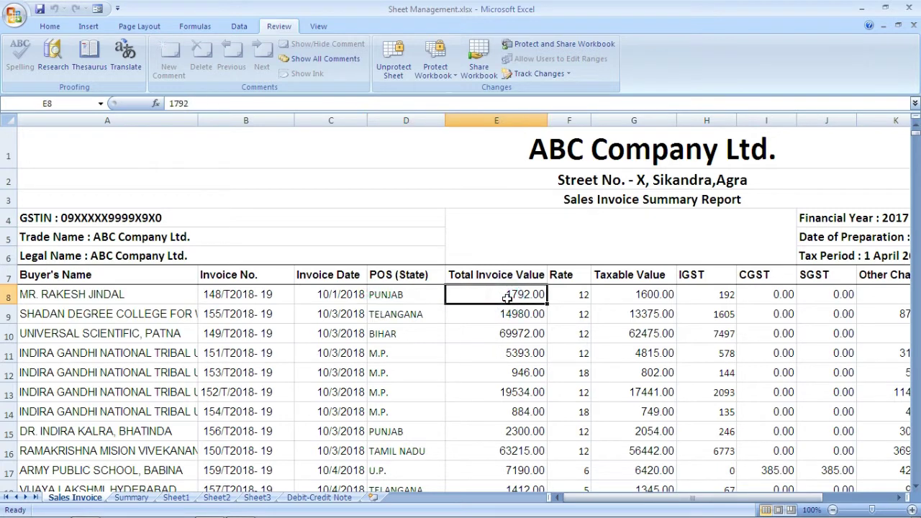
{"action": "double_click", "coordinate": [508, 301]}
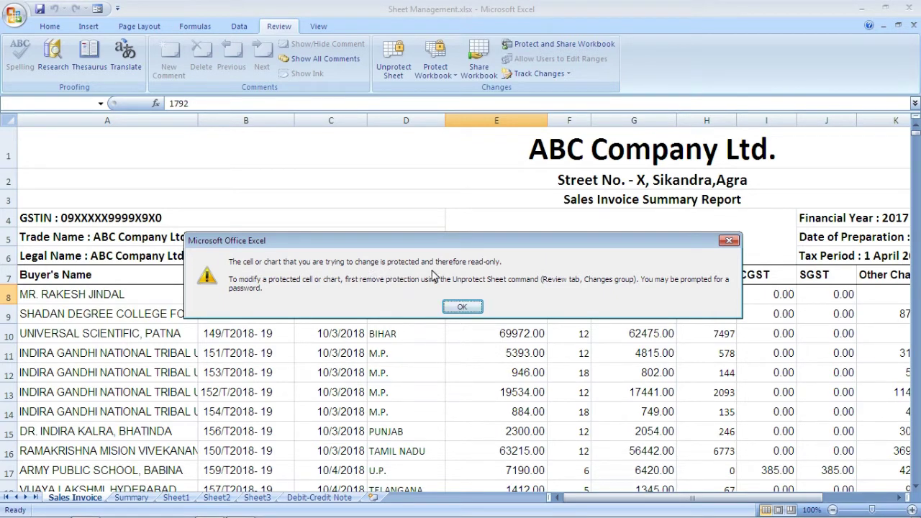
{"action": "left_click", "coordinate": [463, 308]}
{"action": "left_click", "coordinate": [317, 314]}
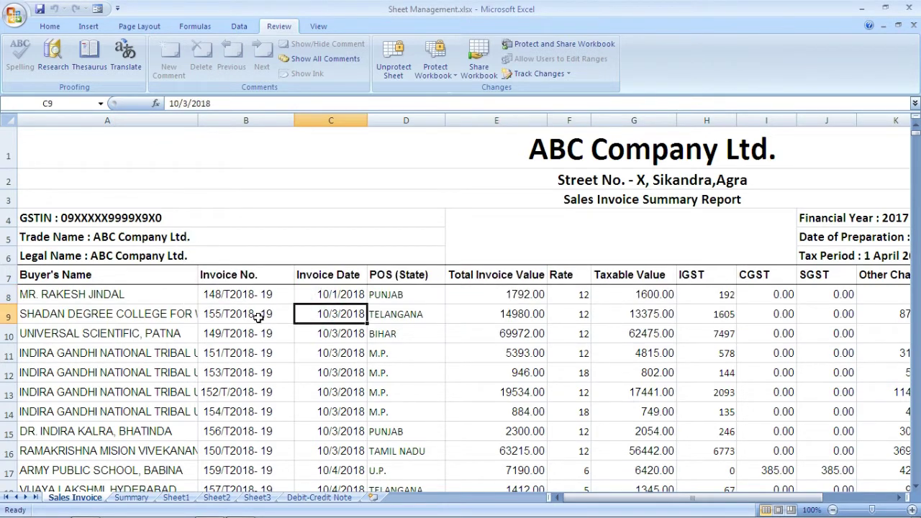
{"action": "left_click", "coordinate": [257, 316]}
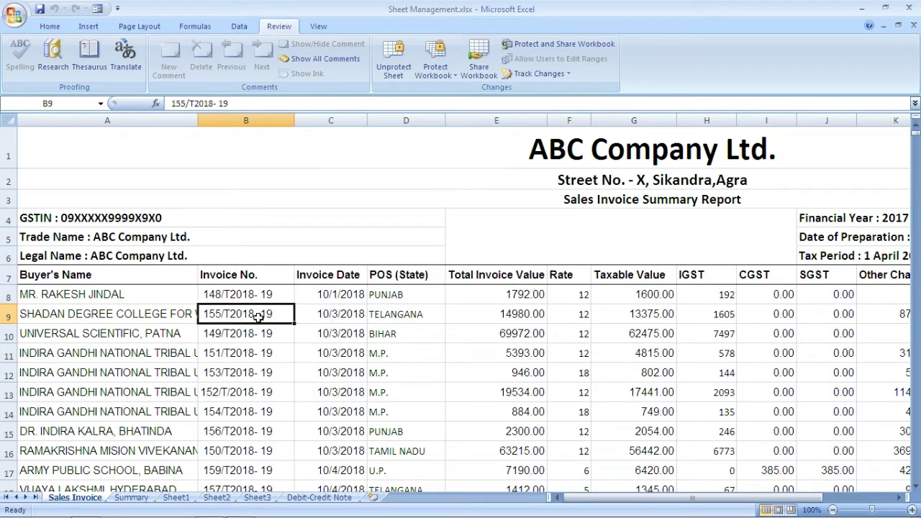
{"action": "double_click", "coordinate": [258, 317]}
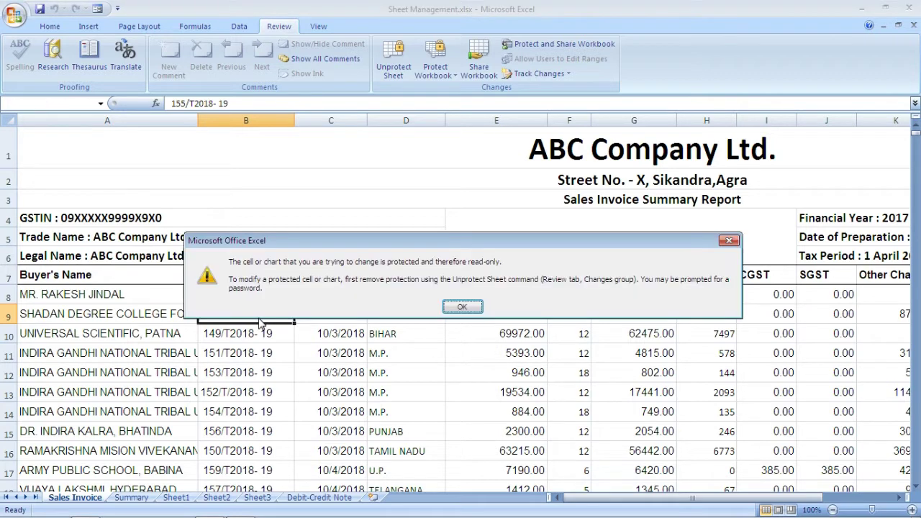
{"action": "left_click", "coordinate": [463, 308]}
{"action": "left_click", "coordinate": [108, 298]}
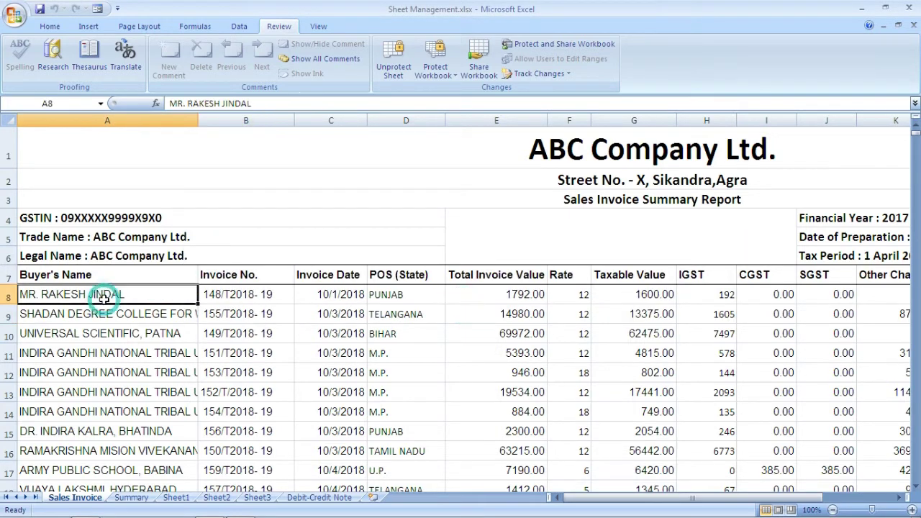
{"action": "left_click", "coordinate": [112, 325]}
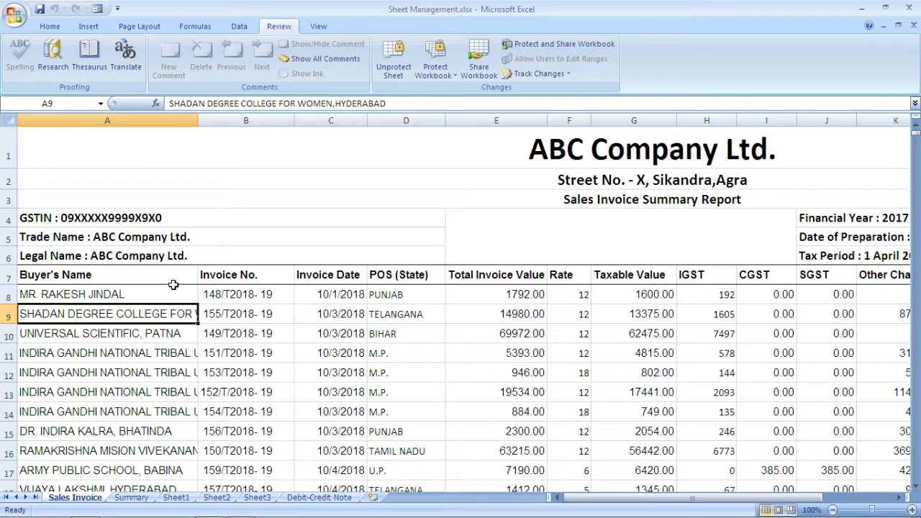
{"action": "left_click", "coordinate": [133, 295]}
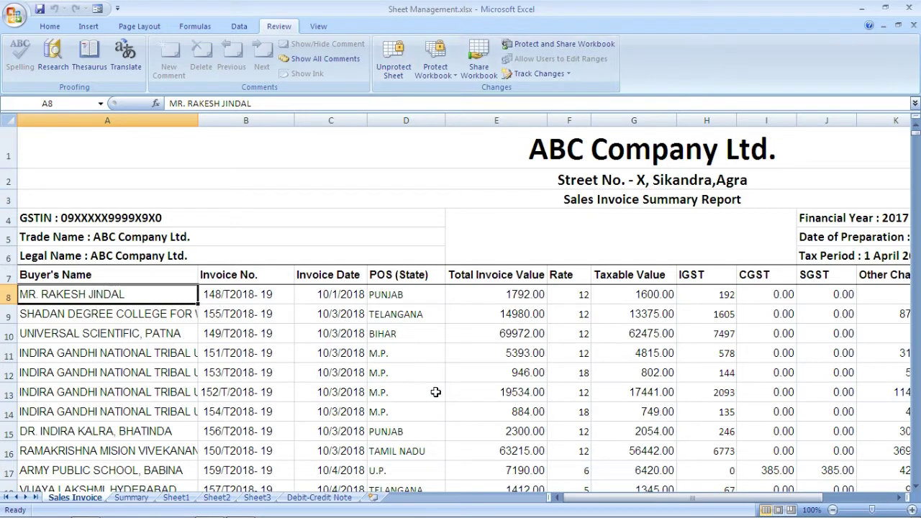
Unprotect the Sales Invoice sheet by entering its password.
{"action": "left_click", "coordinate": [394, 77]}
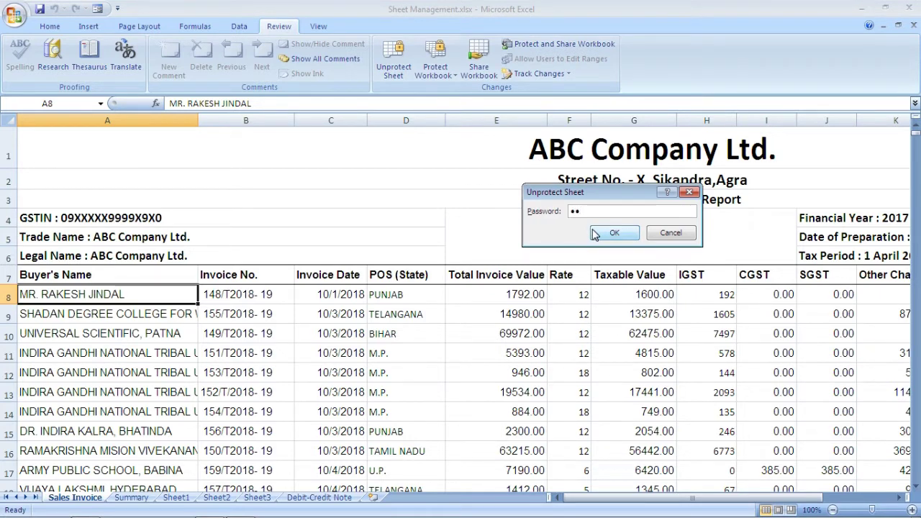
{"action": "type", "text": "4"}
{"action": "left_click", "coordinate": [604, 233]}
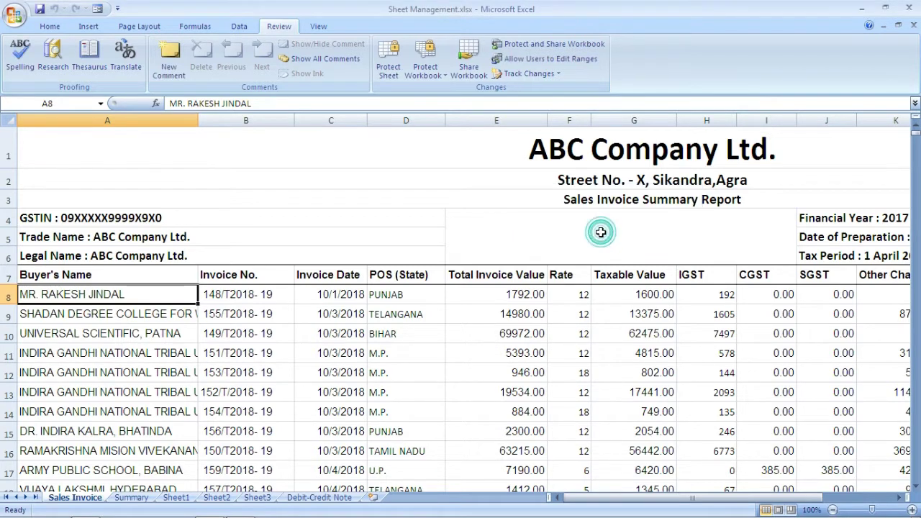
Change the rate in cell F8 to 45.
{"action": "left_click", "coordinate": [191, 370]}
{"action": "left_click", "coordinate": [522, 294]}
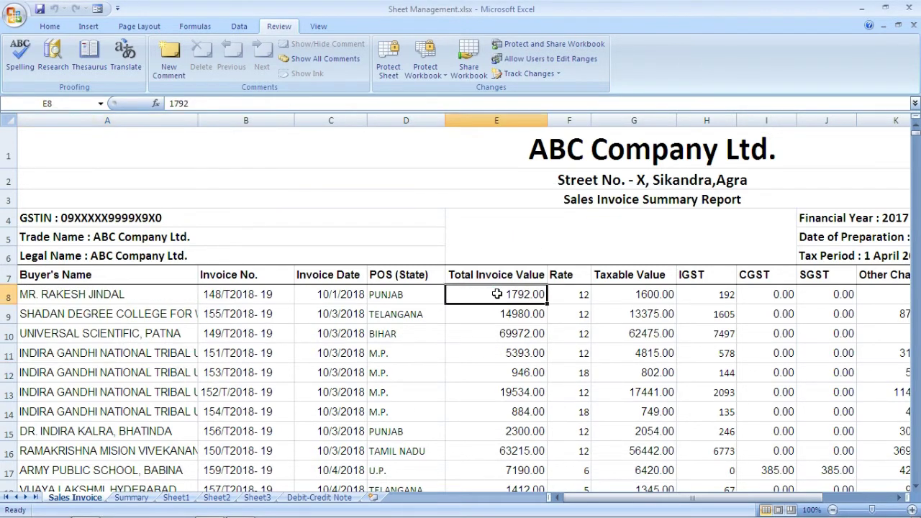
{"action": "left_click", "coordinate": [569, 296]}
{"action": "type", "text": "45"}
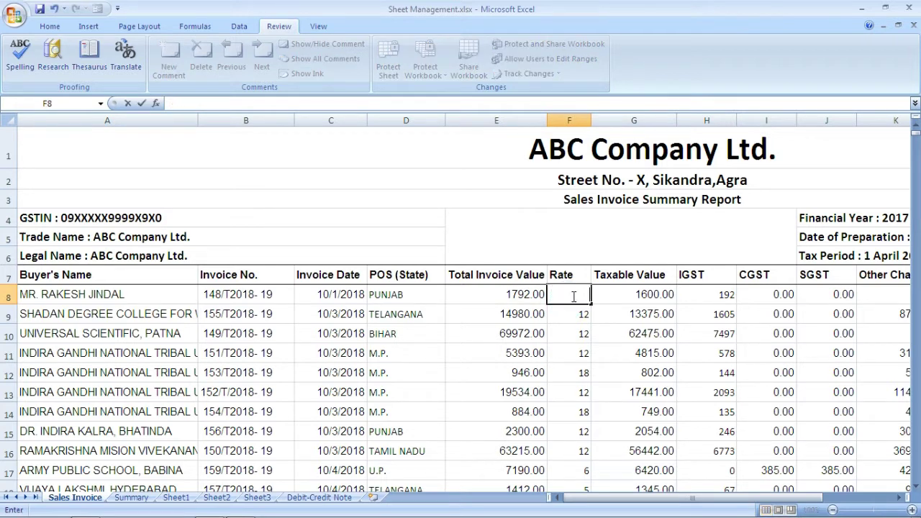
{"action": "key", "text": "Return"}
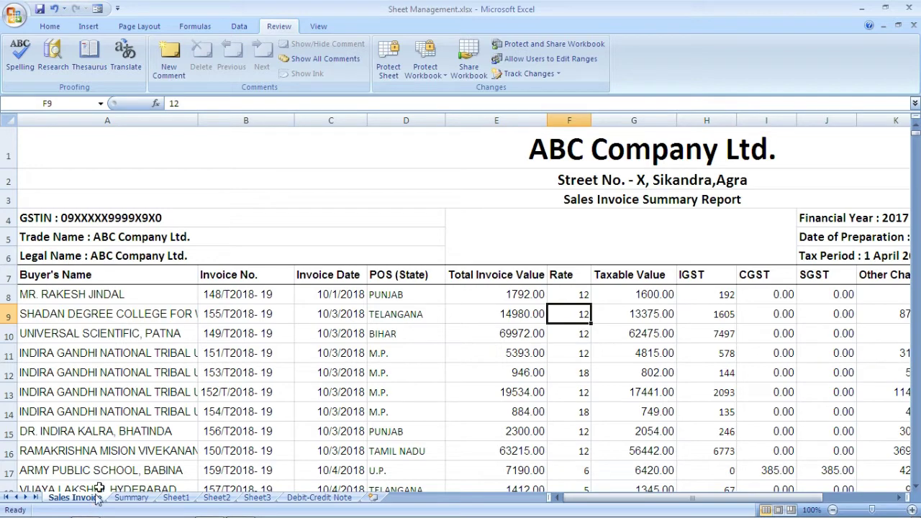
Ctrl-drag the Sales Invoice tab to create a Sales Invoice (2) copy right after Summary.
{"action": "left_click", "coordinate": [128, 499]}
{"action": "left_click", "coordinate": [170, 502]}
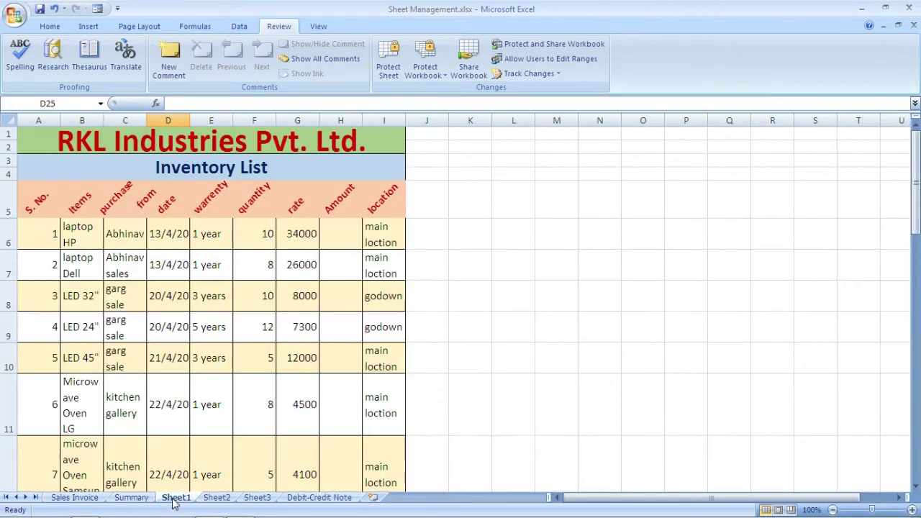
{"action": "left_click", "coordinate": [81, 498]}
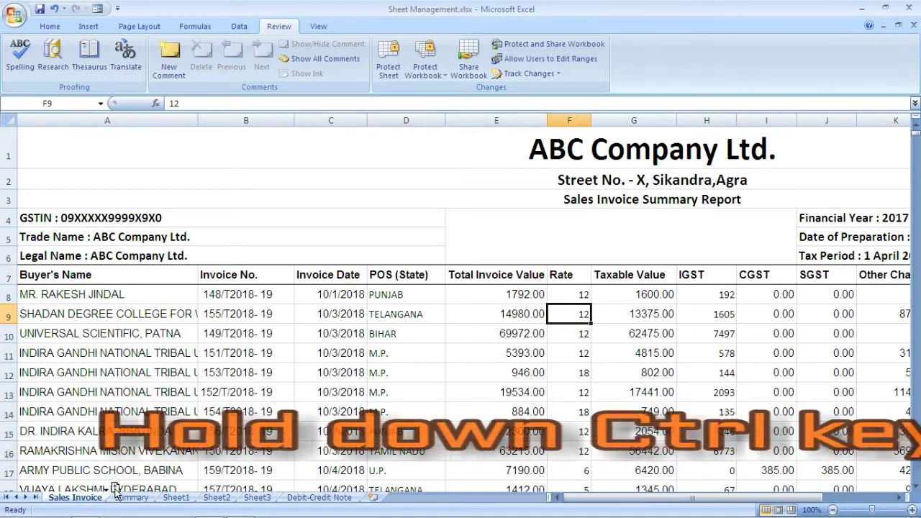
{"action": "mouse_move", "coordinate": [144, 487]}
{"action": "left_mouse_down"}
{"action": "mouse_move", "coordinate": [188, 490]}
{"action": "mouse_move", "coordinate": [169, 490]}
{"action": "left_mouse_up"}
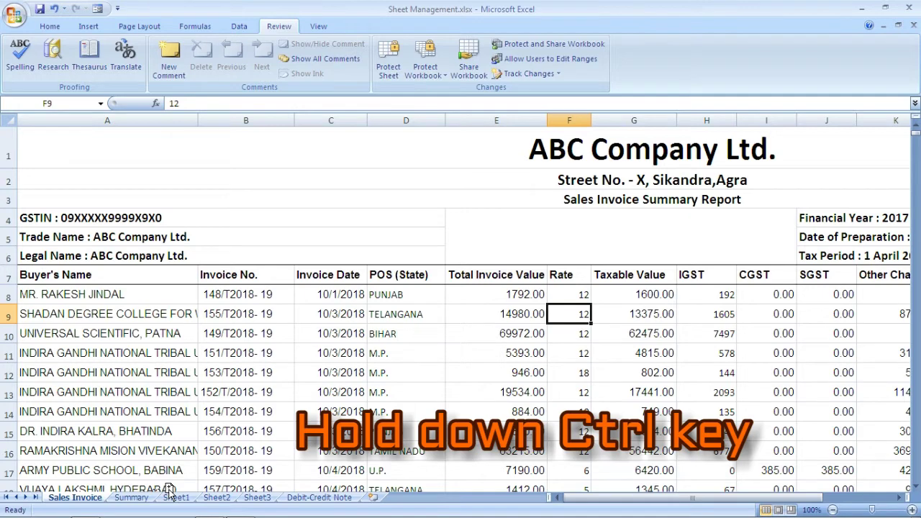
{"action": "left_click_drag", "start_coordinate": [169, 489], "coordinate": [169, 490]}
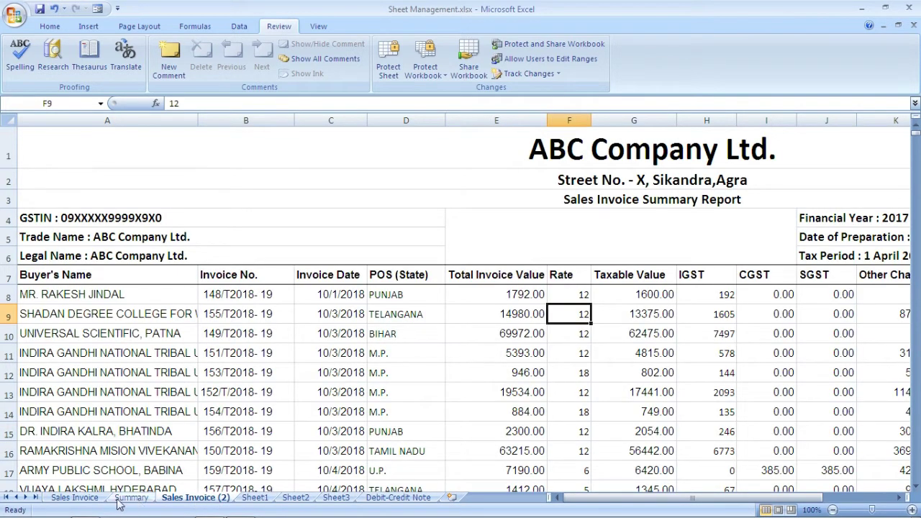
{"action": "left_click", "coordinate": [76, 498]}
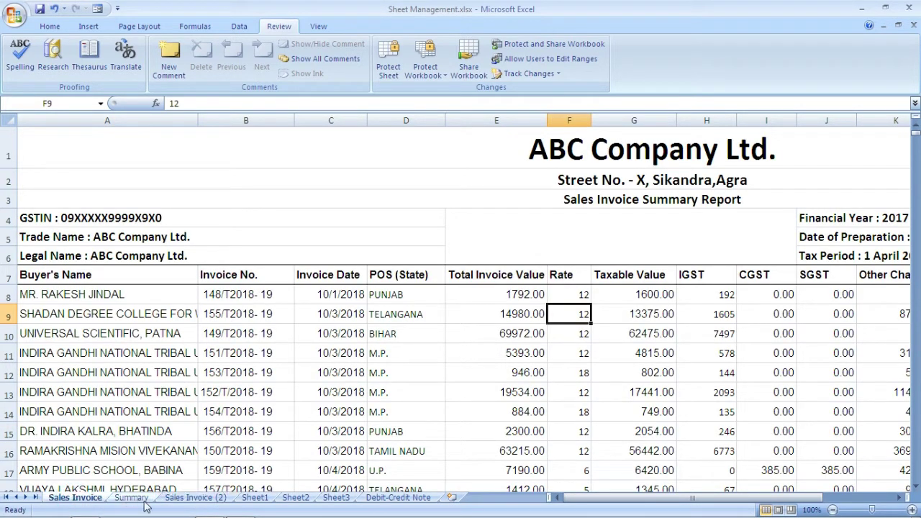
{"action": "left_click", "coordinate": [188, 498]}
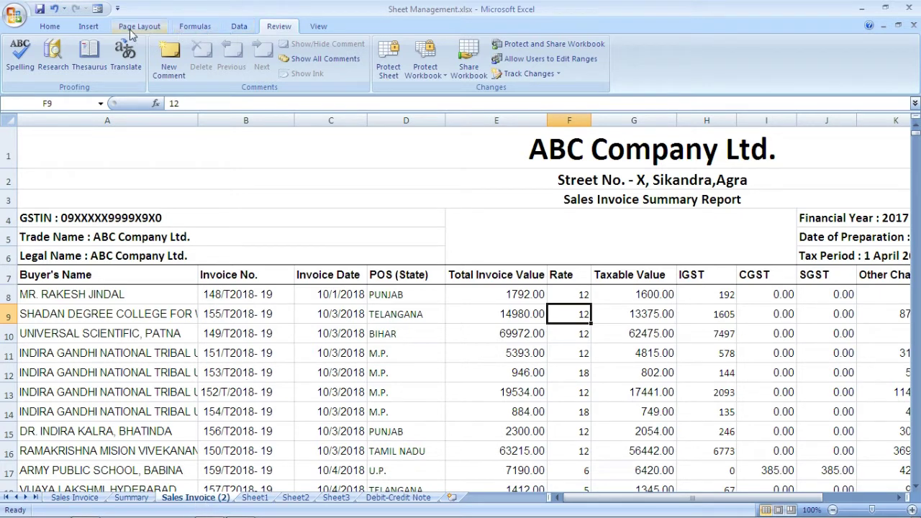
Delete the Sales Invoice (2) sheet, confirm the warning, and return to the Sales Invoice tab.
{"action": "left_click", "coordinate": [50, 27]}
{"action": "right_click", "coordinate": [194, 499]}
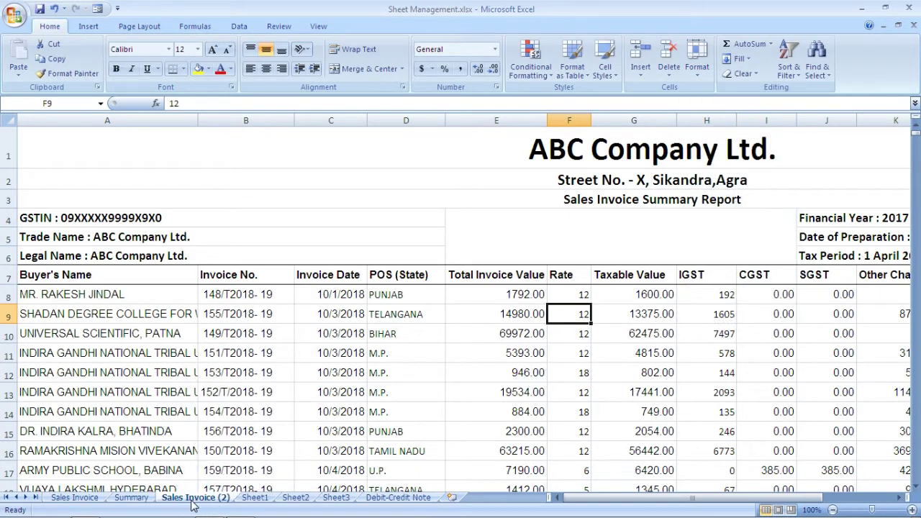
{"action": "right_click", "coordinate": [194, 498]}
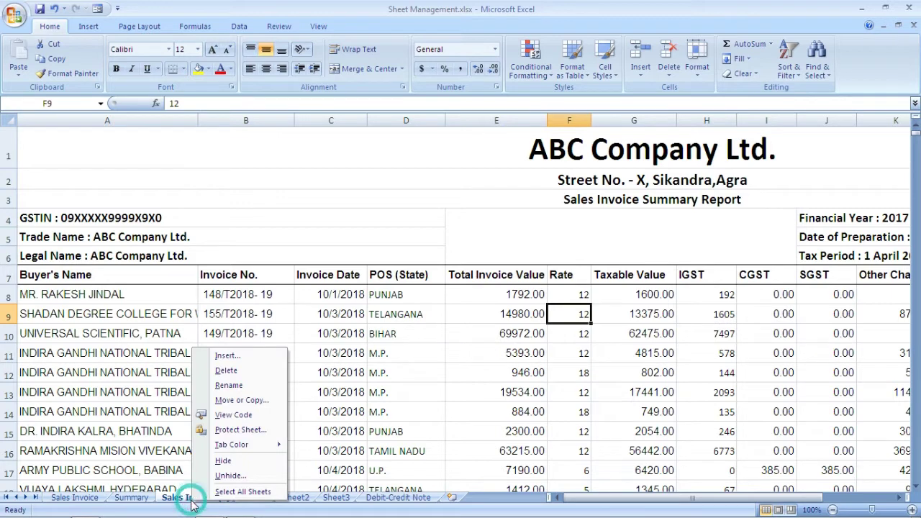
{"action": "left_click", "coordinate": [222, 372]}
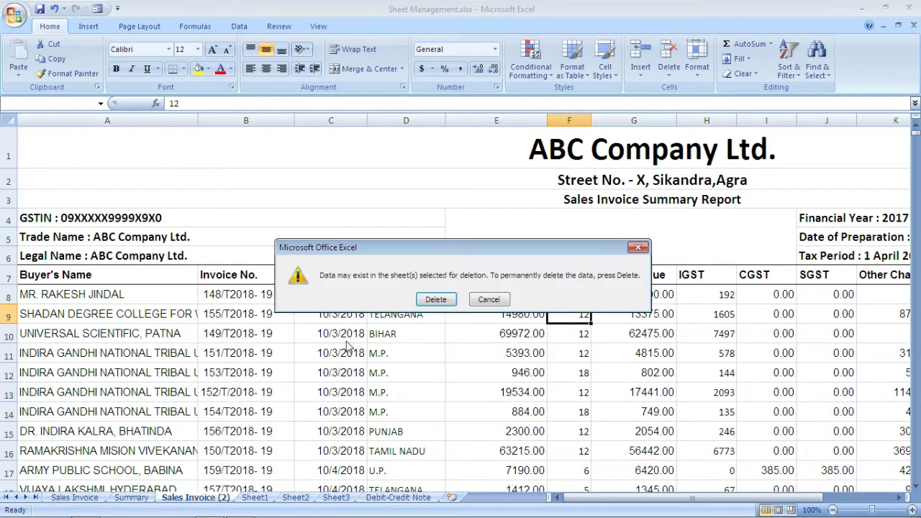
{"action": "left_click", "coordinate": [429, 297]}
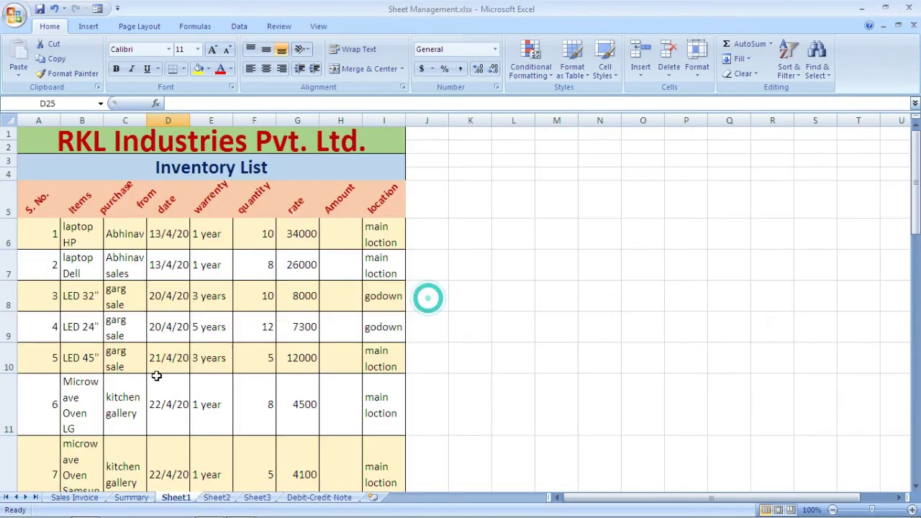
{"action": "left_click", "coordinate": [85, 498]}
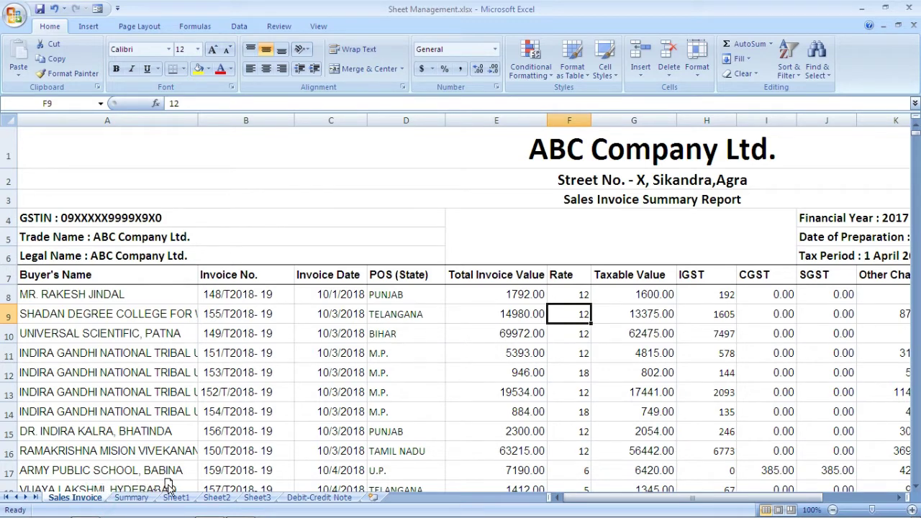
Drag Sales Invoice after Sheet3, drag it back to first position, then show Summary.
{"action": "left_click_drag", "start_coordinate": [252, 495], "coordinate": [288, 494]}
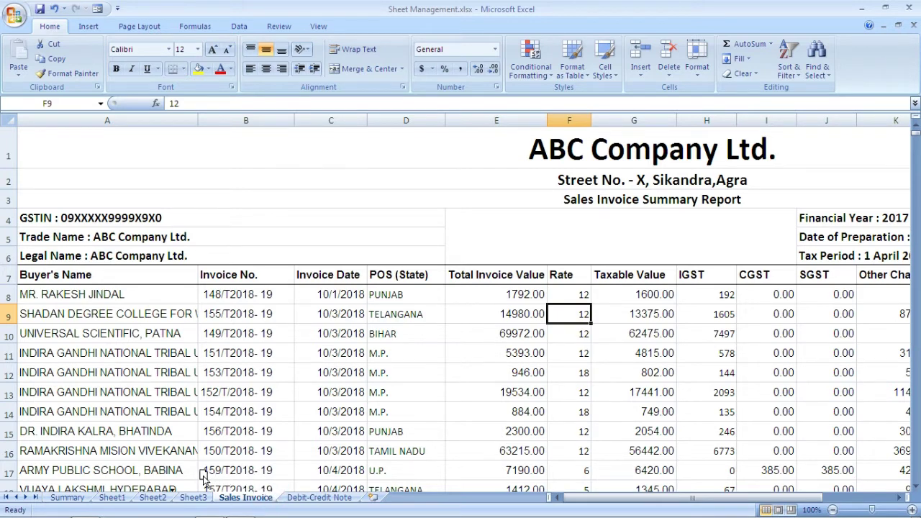
{"action": "left_click_drag", "start_coordinate": [180, 475], "coordinate": [60, 481]}
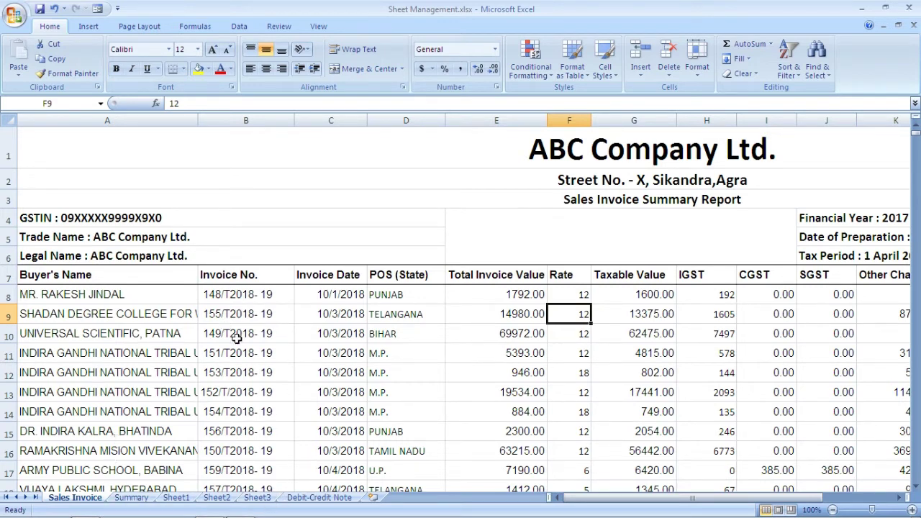
{"action": "left_click", "coordinate": [138, 500]}
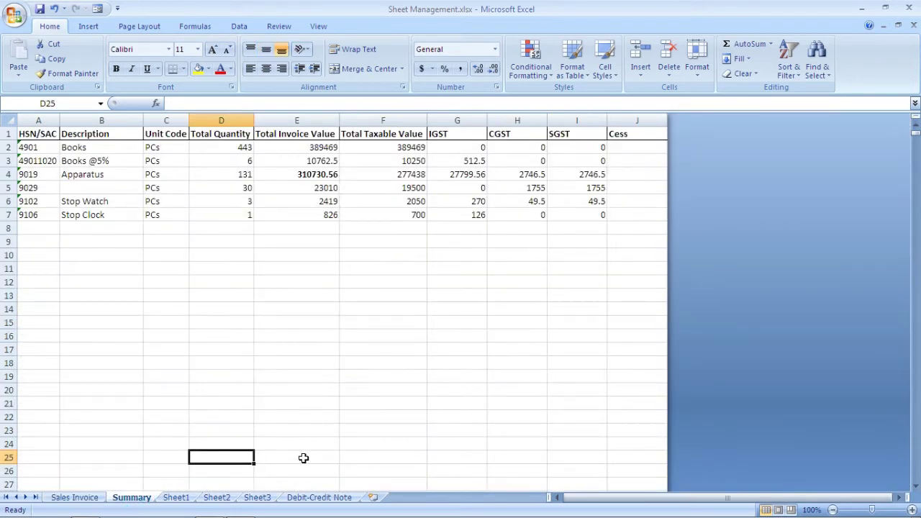
Shift-group Summary through Debit-Credit Note, then ungroup by selecting Sales Invoice.
{"action": "left_click", "coordinate": [333, 497], "text": "shift"}
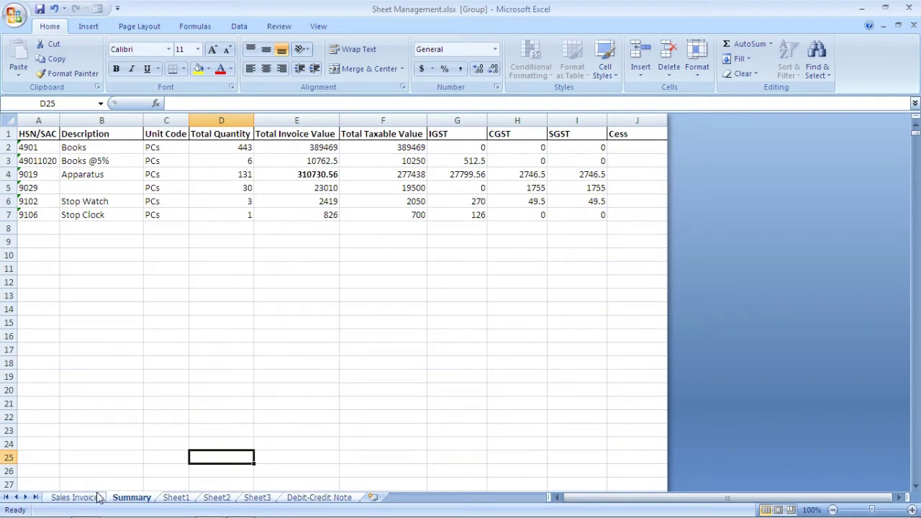
{"action": "left_click", "coordinate": [74, 498]}
{"action": "left_click", "coordinate": [123, 397]}
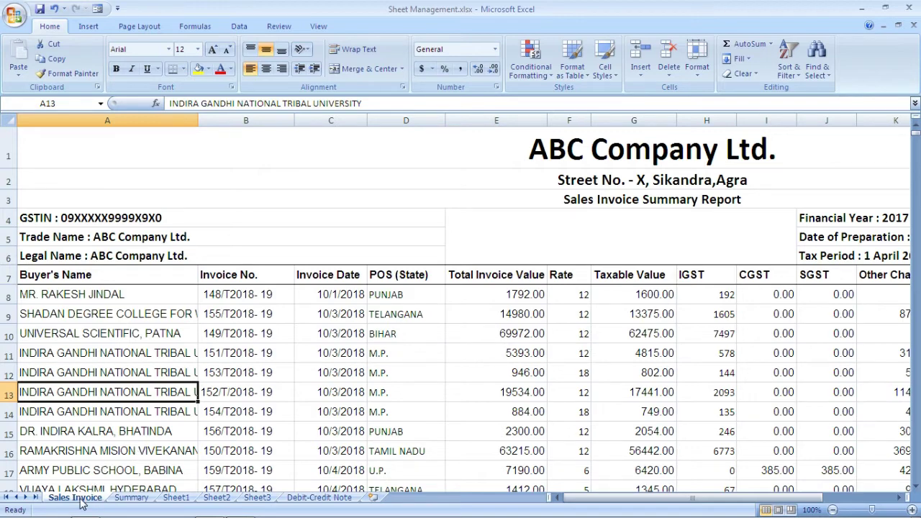
Ctrl-group Sheet1, Sheet3 and Debit-Credit Note together with Sales Invoice.
{"action": "left_click", "coordinate": [180, 500], "text": "ctrl"}
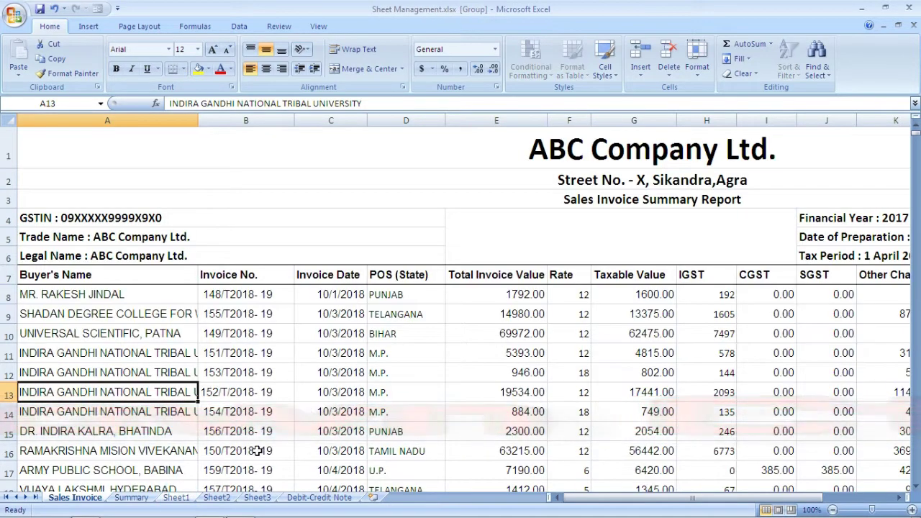
{"action": "left_click", "coordinate": [259, 500], "text": "ctrl"}
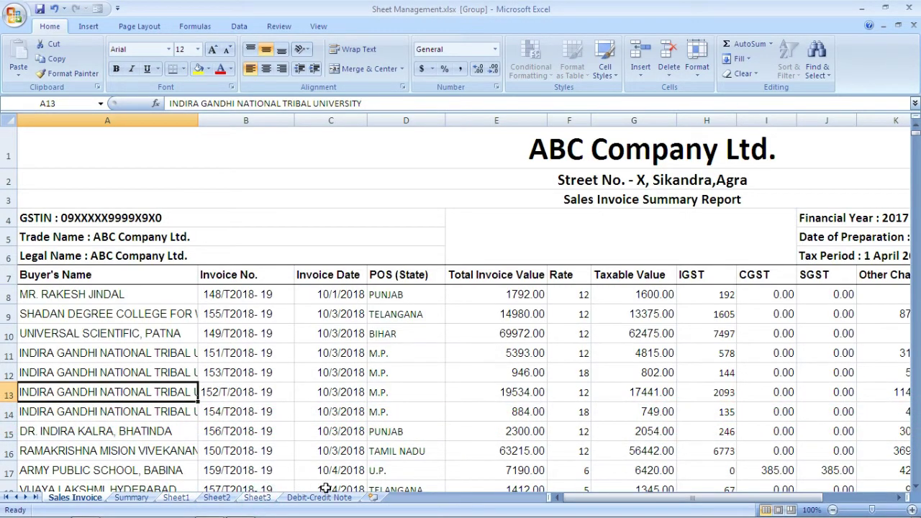
{"action": "left_click", "coordinate": [325, 499], "text": "ctrl"}
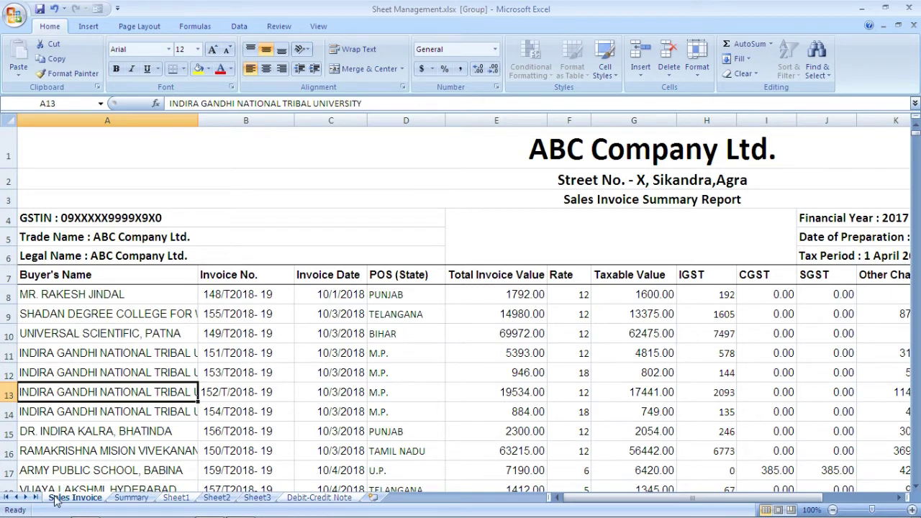
Release that group at Sales Invoice, then start a new group adding Summary.
{"action": "left_click", "coordinate": [182, 452]}
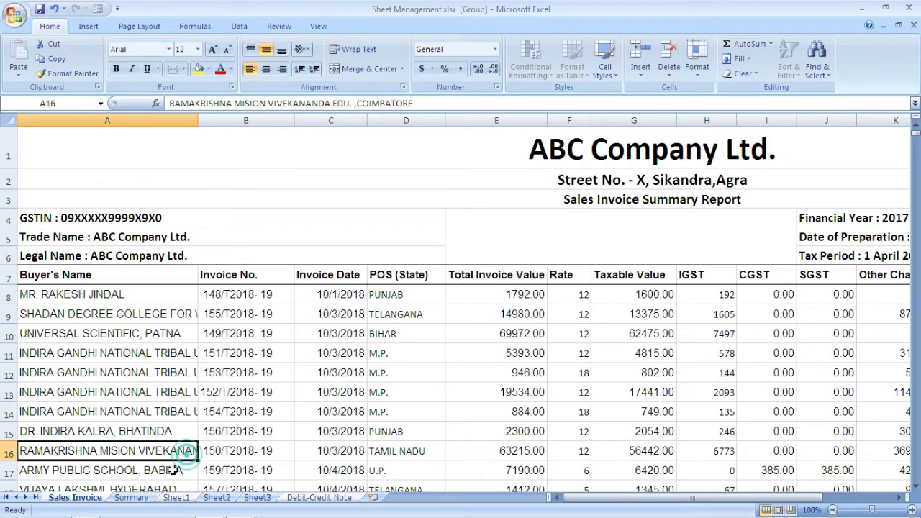
{"action": "left_click", "coordinate": [132, 498]}
{"action": "left_click", "coordinate": [74, 498]}
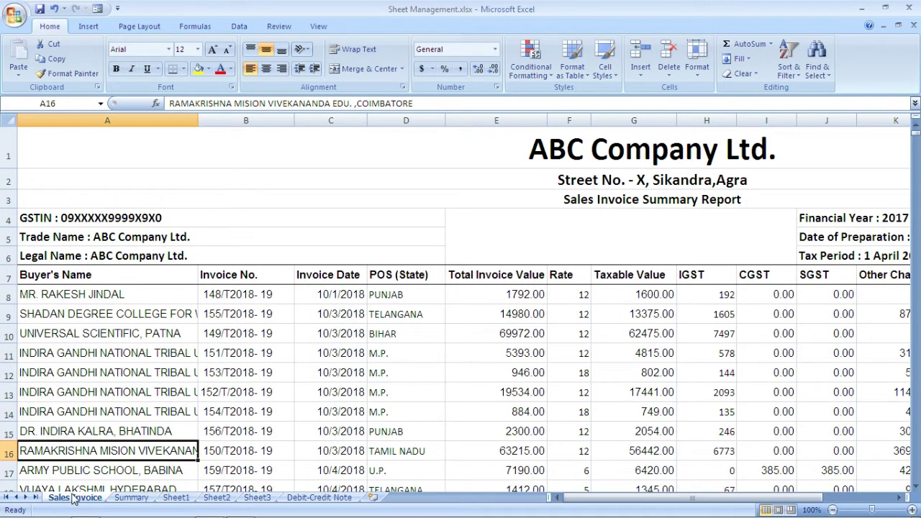
{"action": "left_click", "coordinate": [137, 499], "text": "ctrl"}
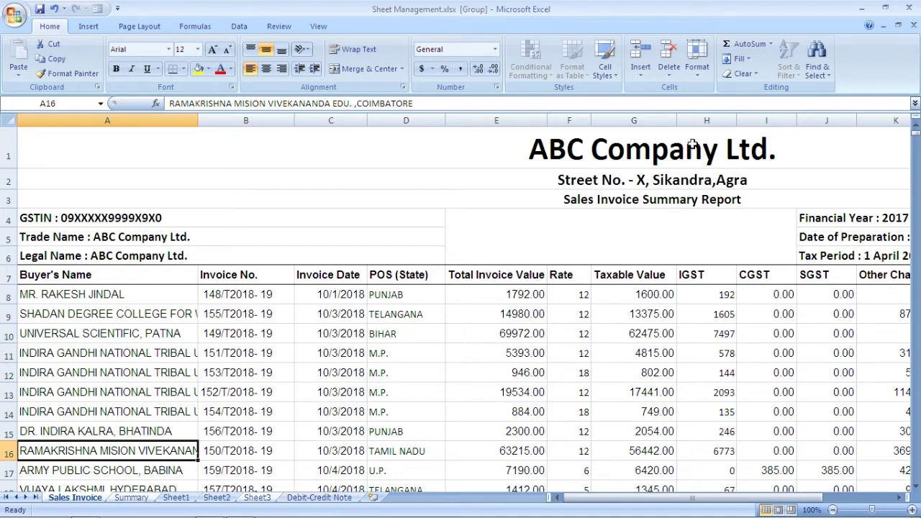
Copy the grouped sheets to (new book) with Create a copy ticked in Move or Copy.
{"action": "left_click", "coordinate": [696, 75]}
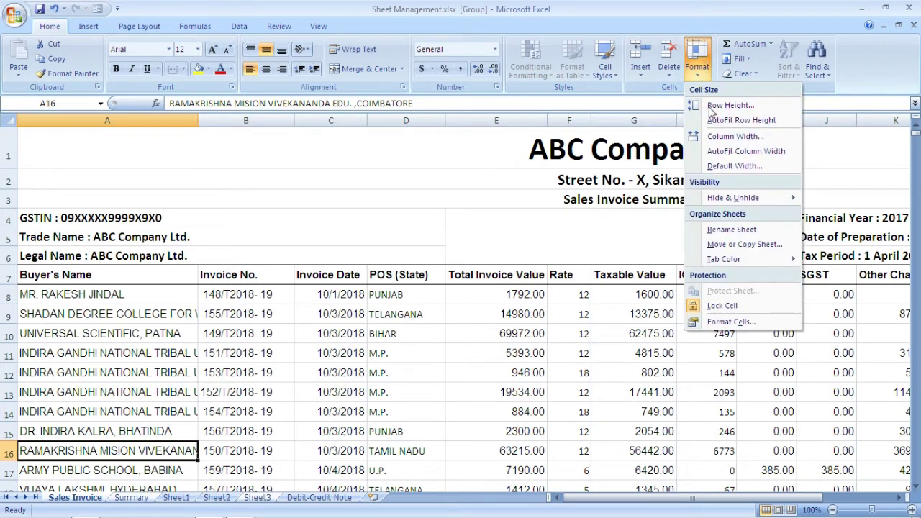
{"action": "left_click", "coordinate": [749, 247]}
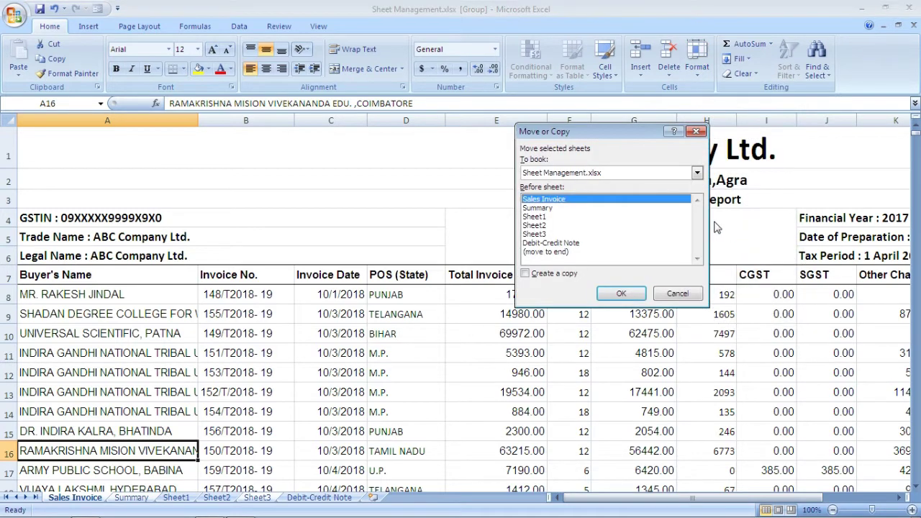
{"action": "left_click", "coordinate": [697, 175]}
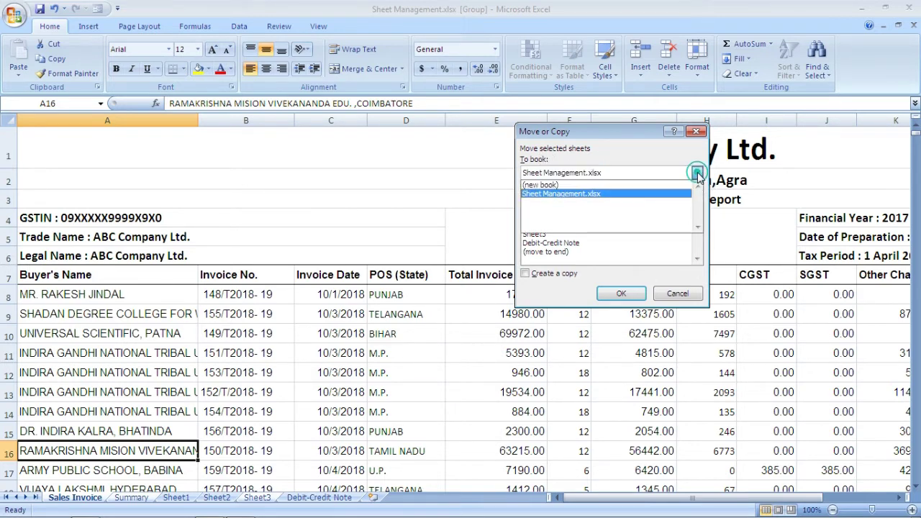
{"action": "left_click", "coordinate": [555, 189]}
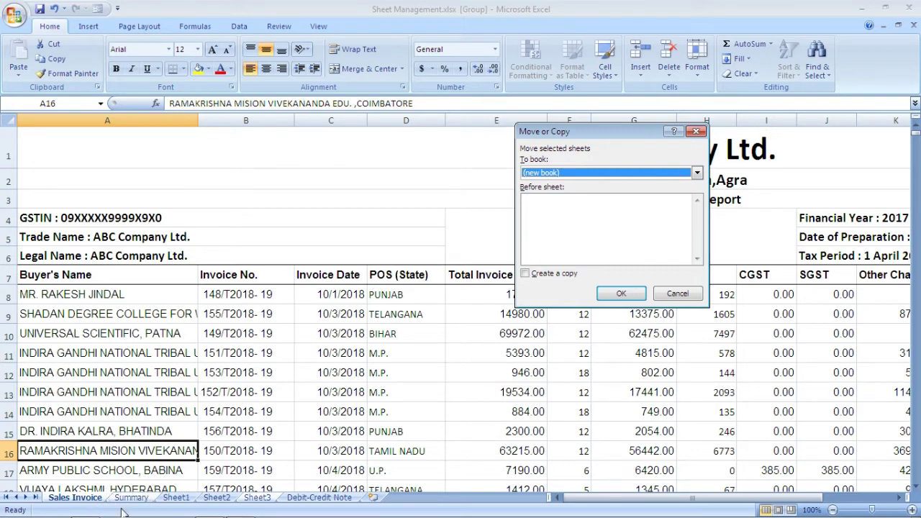
{"action": "left_click", "coordinate": [526, 276]}
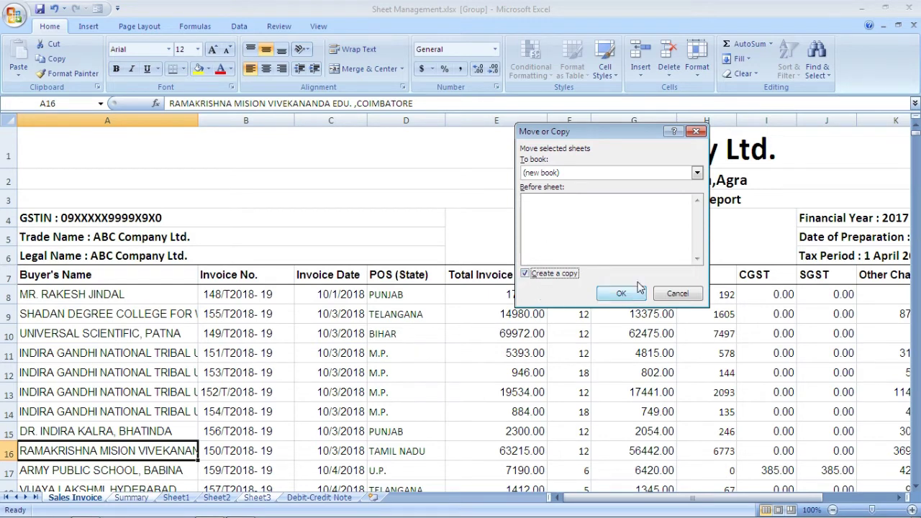
{"action": "left_click", "coordinate": [617, 299]}
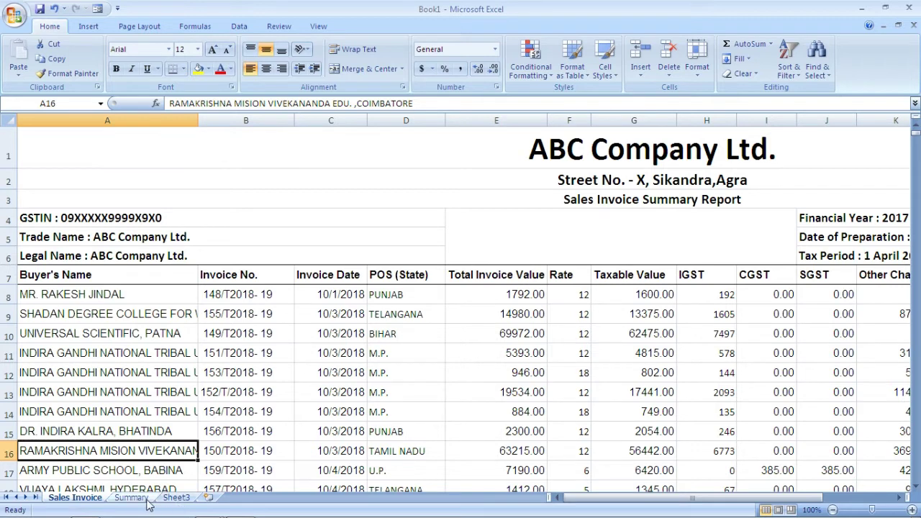
Use View > Switch Windows to bring Sheet Management.xlsx back to the front.
{"action": "left_click", "coordinate": [82, 296]}
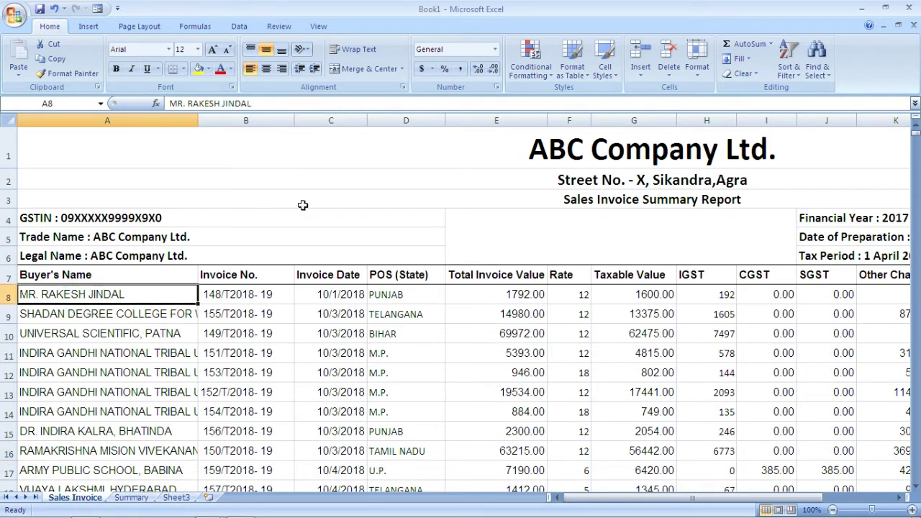
{"action": "left_click", "coordinate": [317, 27]}
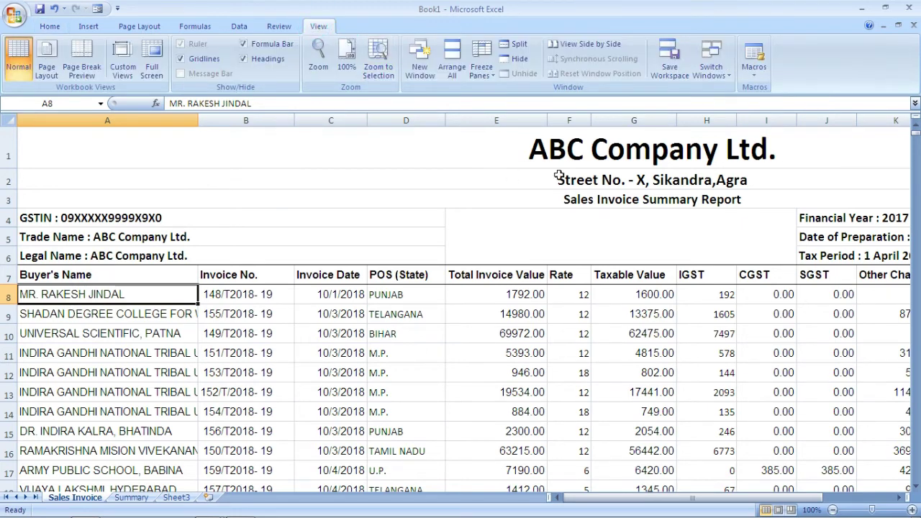
{"action": "left_click", "coordinate": [728, 75]}
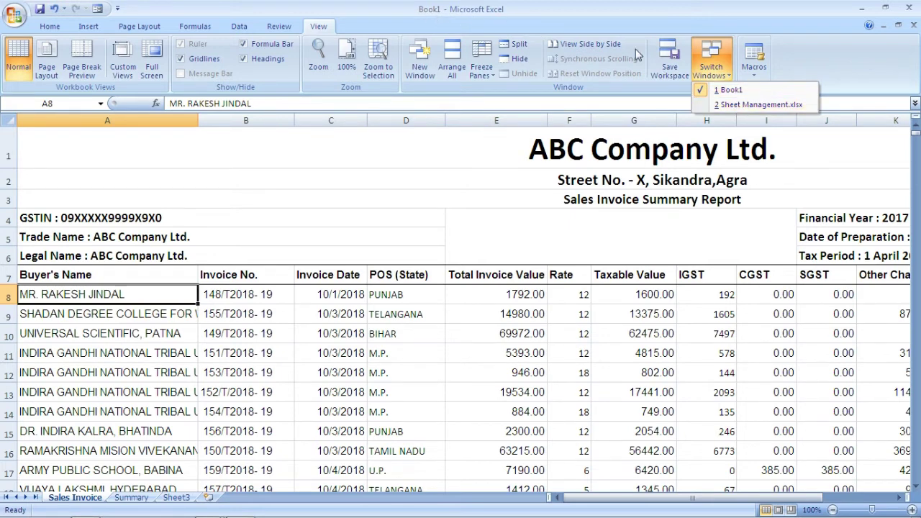
{"action": "left_click", "coordinate": [744, 108]}
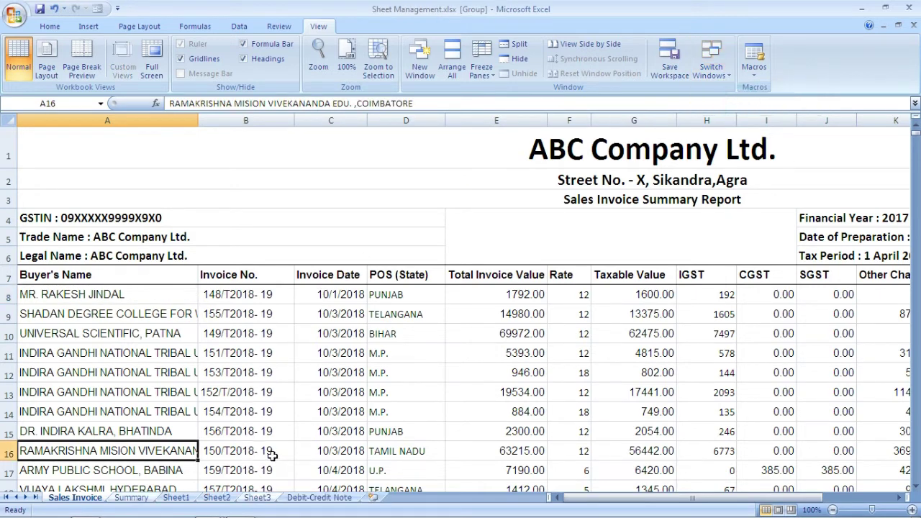
Browse the grouped Summary and Sheet3 sheets, then right-click the Sales Invoice tab.
{"action": "left_click", "coordinate": [108, 295]}
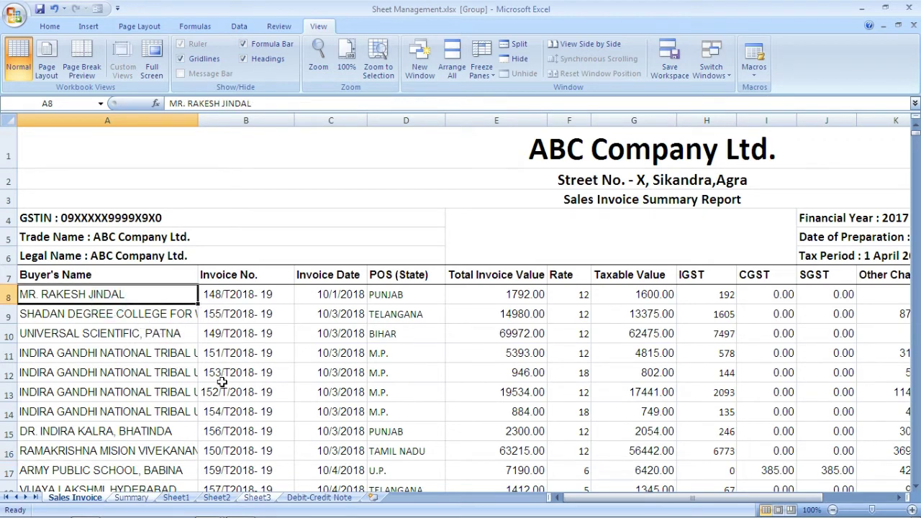
{"action": "left_click", "coordinate": [254, 446]}
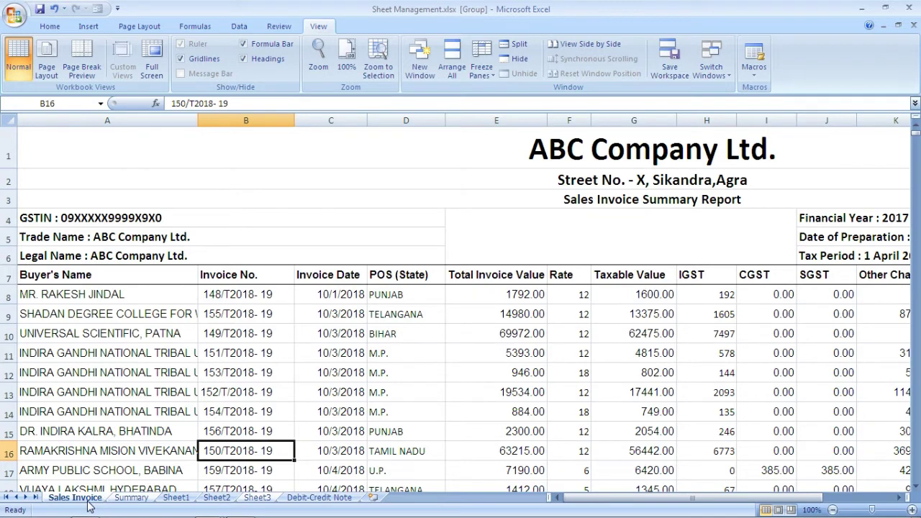
{"action": "left_click", "coordinate": [131, 498]}
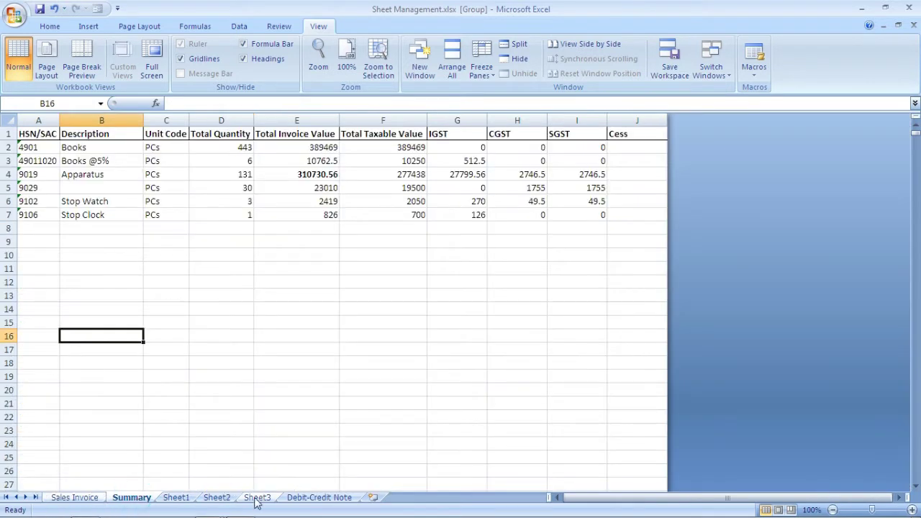
{"action": "left_click", "coordinate": [257, 498]}
{"action": "left_click", "coordinate": [77, 497]}
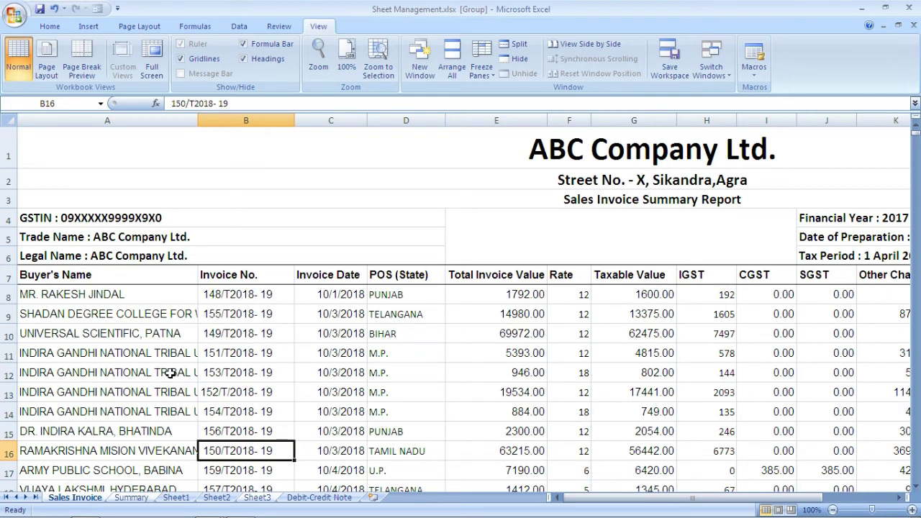
{"action": "right_click", "coordinate": [87, 502]}
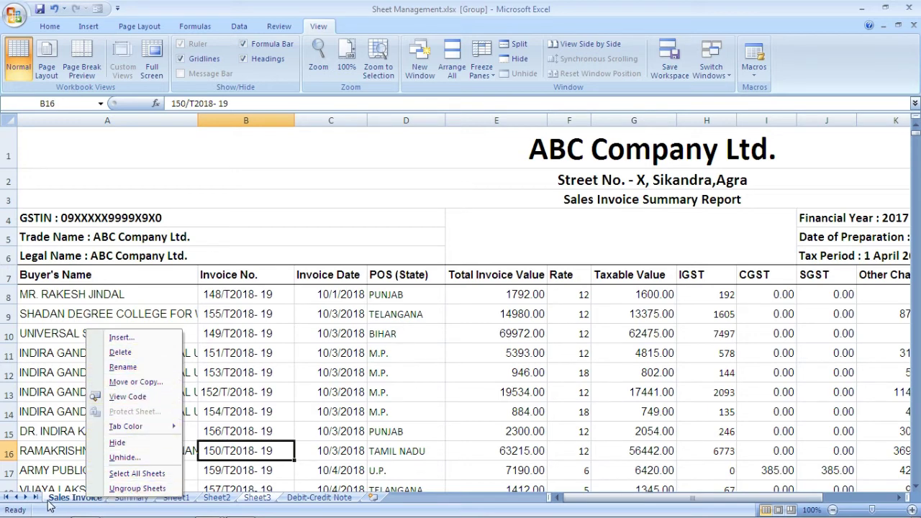
Set the Tab Color of Sales Invoice, Summary and Sheet3 to Dark Red.
{"action": "mouse_move", "coordinate": [130, 428]}
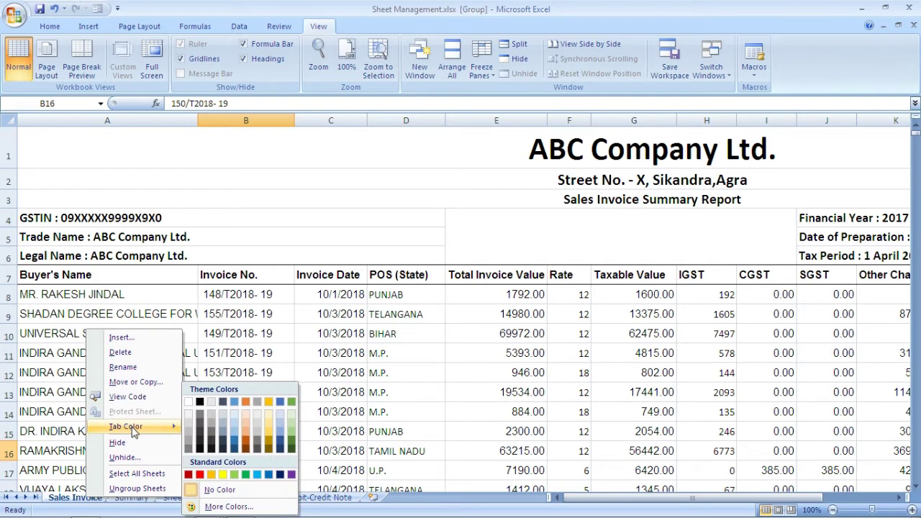
{"action": "left_click", "coordinate": [188, 475]}
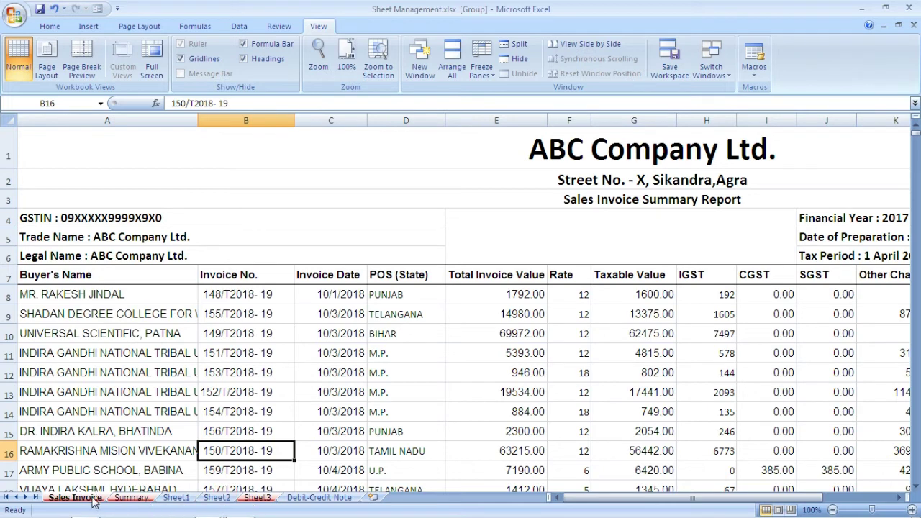
{"action": "left_click", "coordinate": [226, 392]}
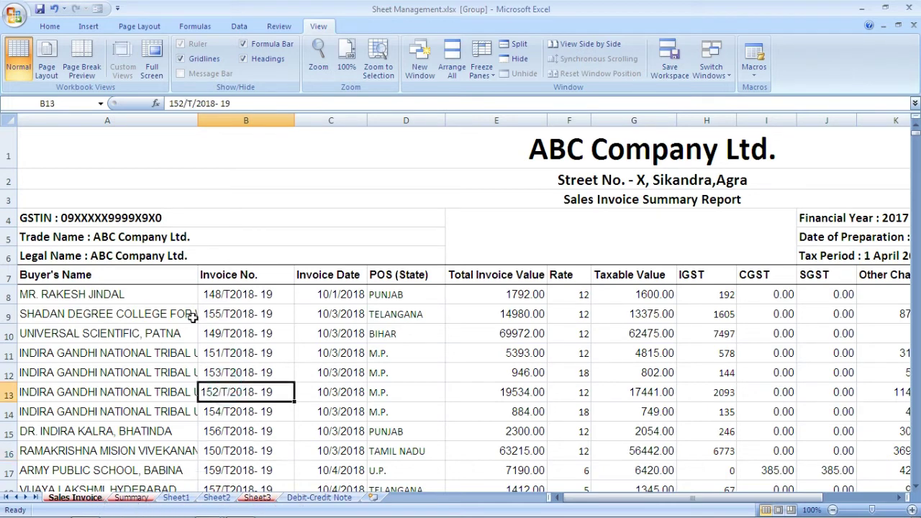